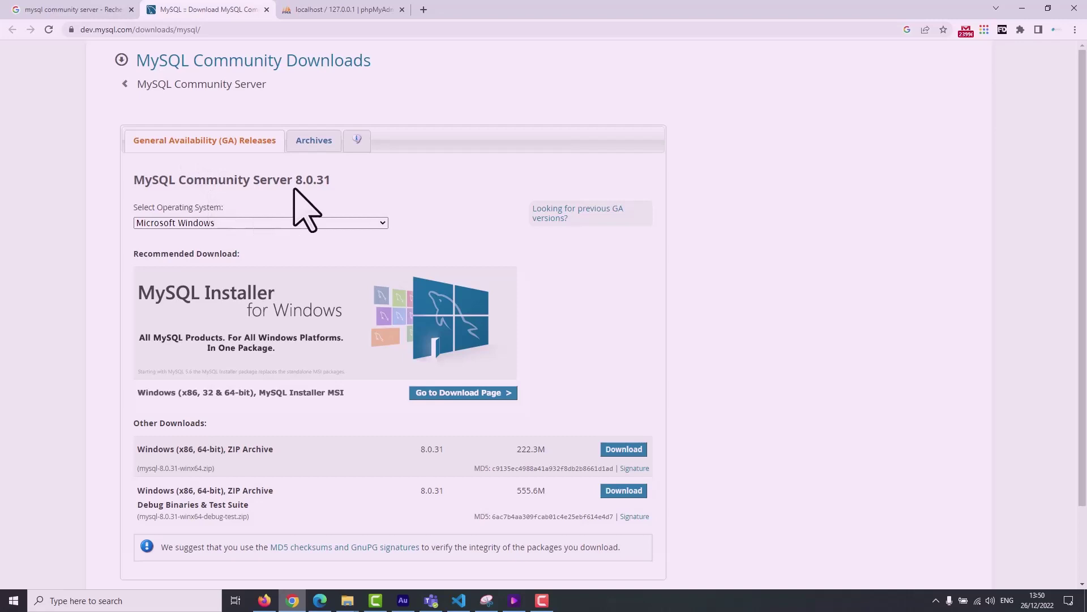
Review the Community Server downloads page and open the Select Operating System list.
scroll(352, 266, down, 2)
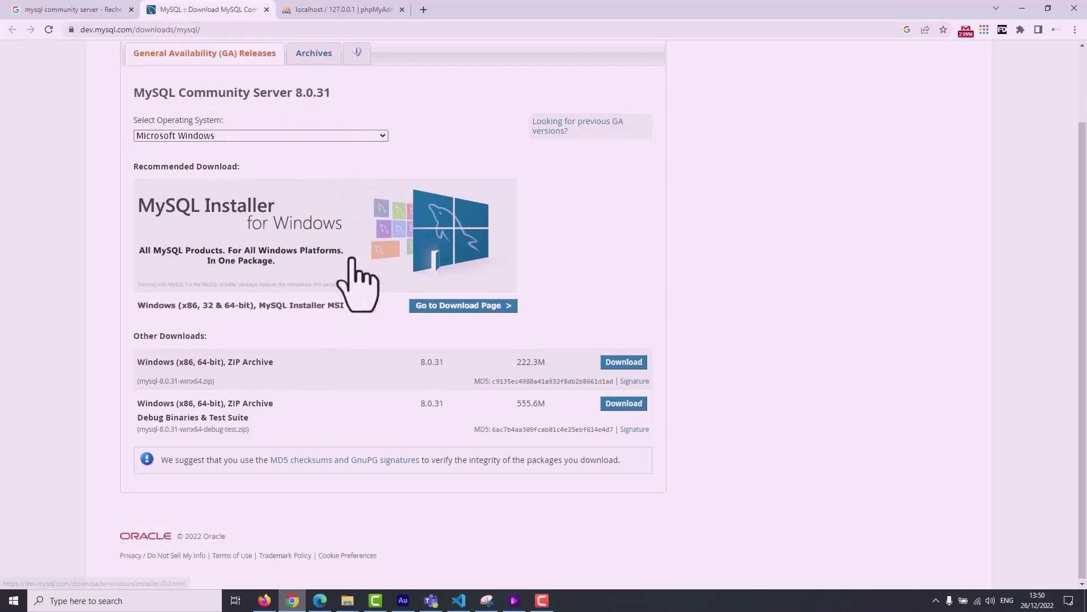
scroll(391, 289, up, 2)
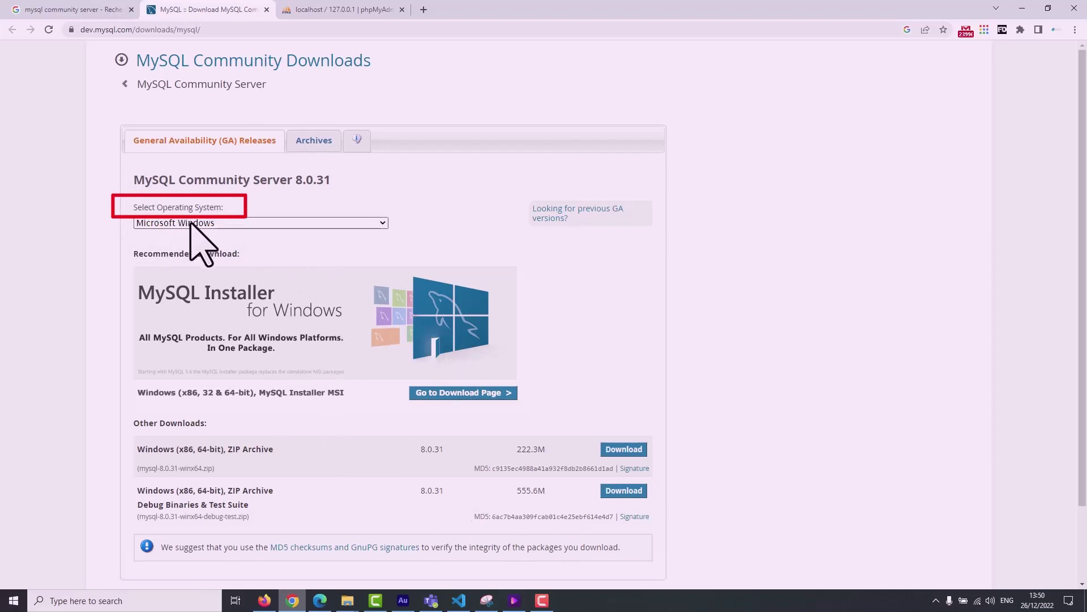
click(236, 223)
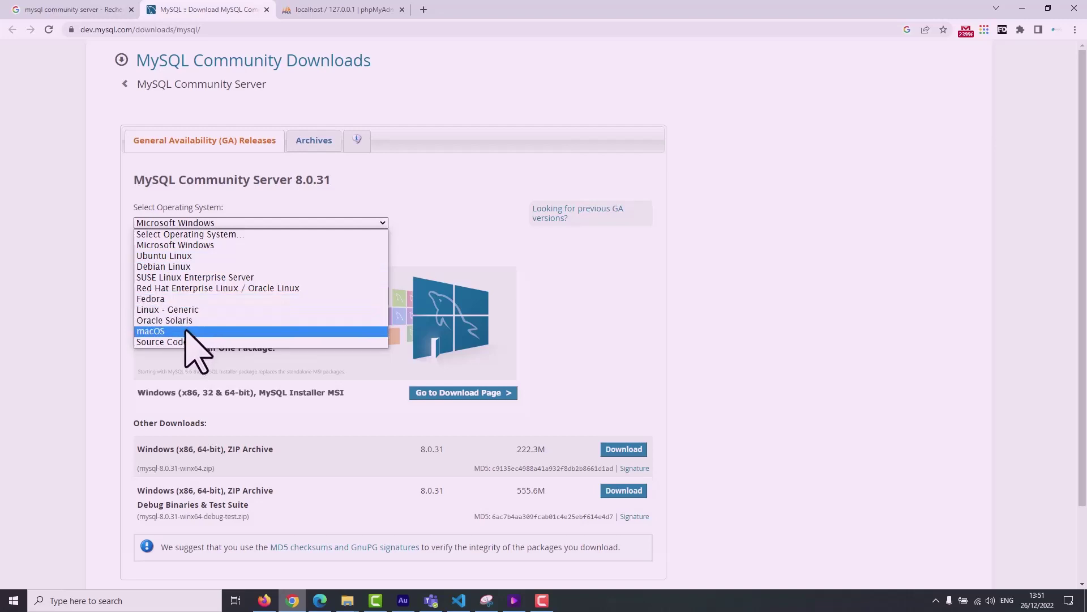
Show the macOS server packages and check its OS Version list, keeping All.
click(186, 331)
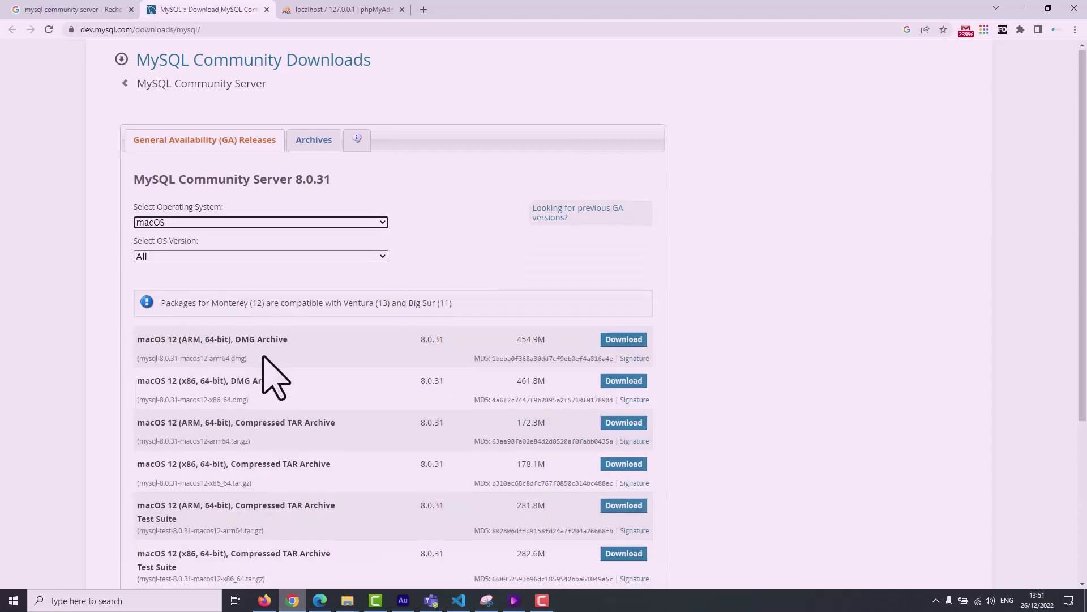
scroll(267, 376, down, 5)
scroll(444, 429, up, 2)
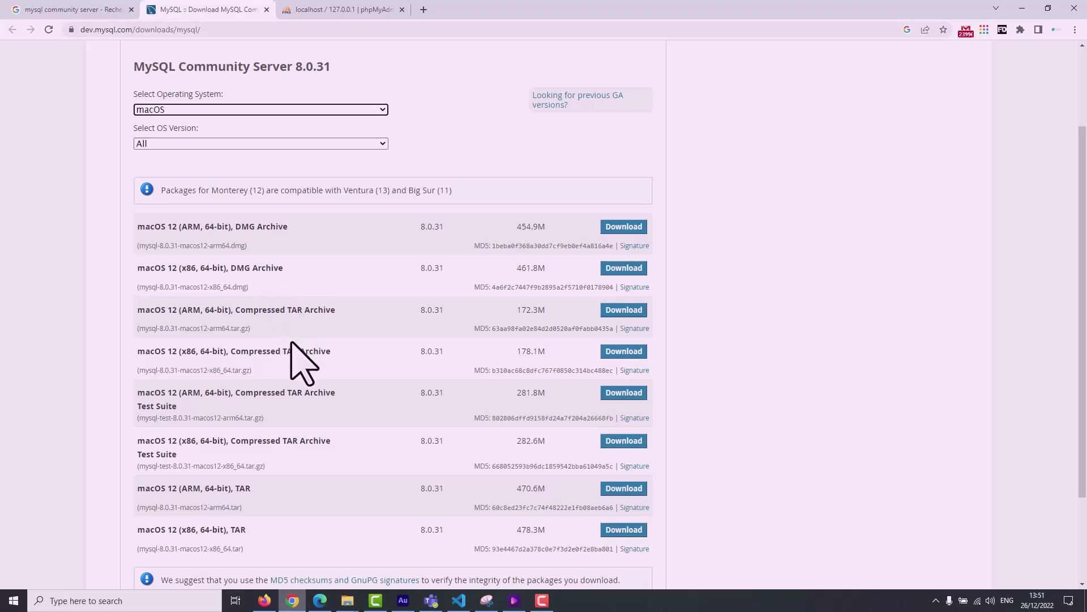
scroll(272, 354, down, 1)
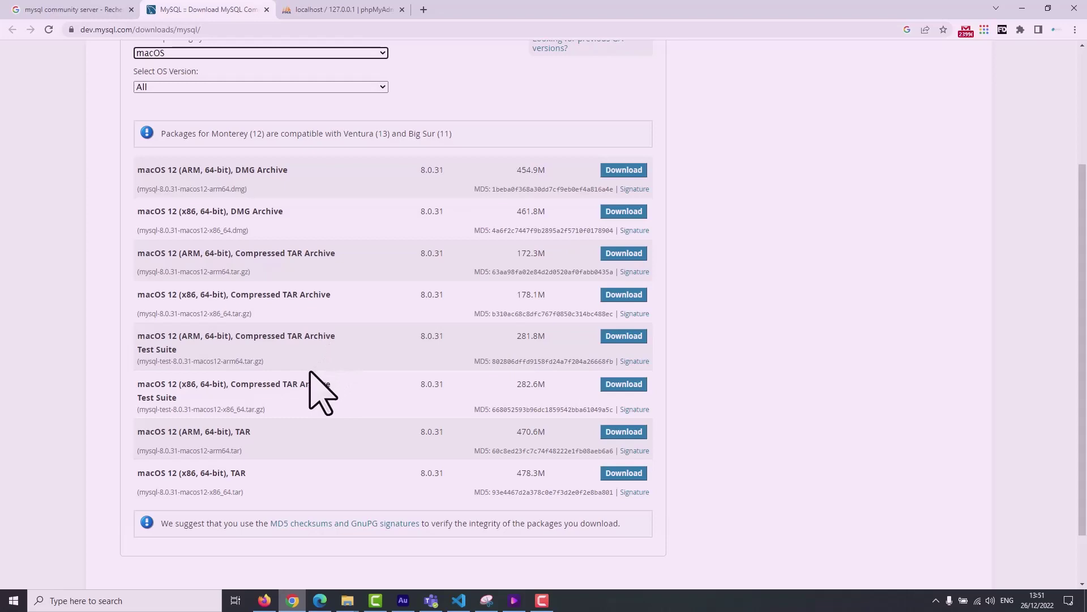
scroll(277, 460, up, 2)
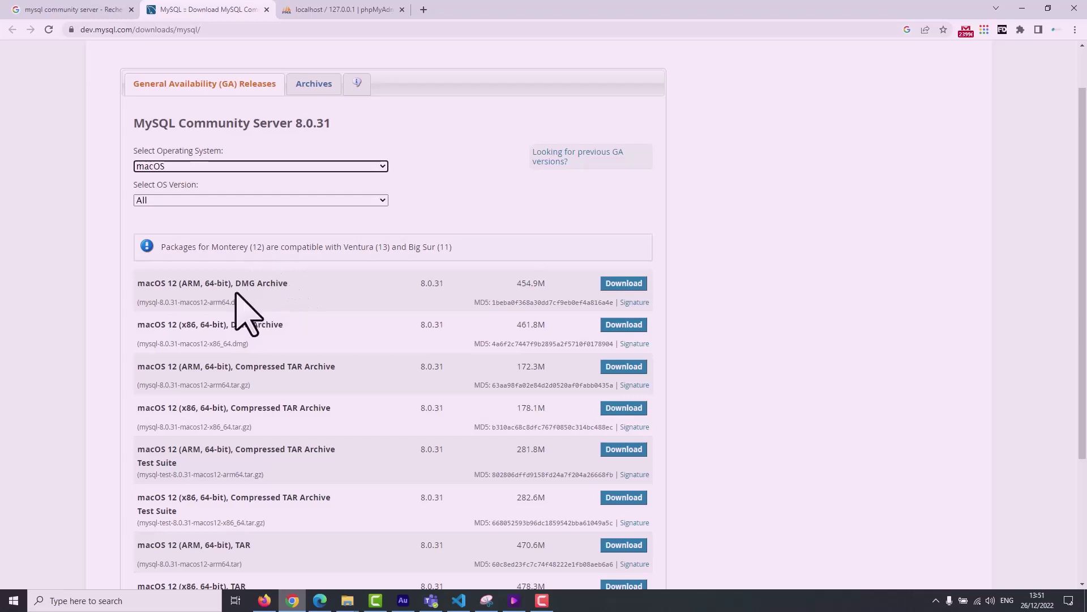
click(246, 200)
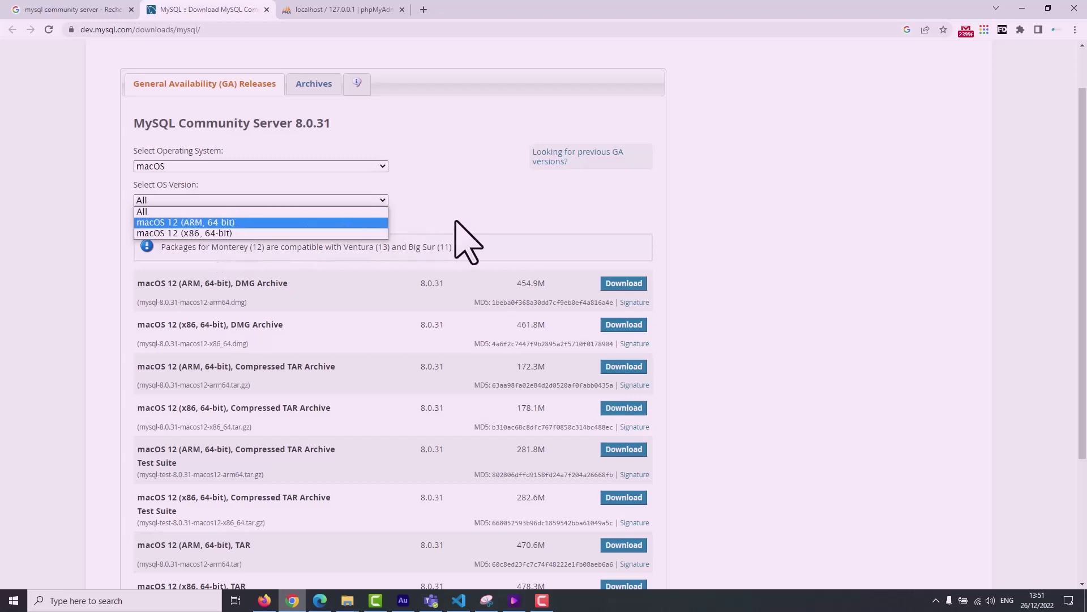
click(475, 221)
Switch back to Microsoft Windows and open the MySQL Installer 8.0.31 download page.
click(280, 167)
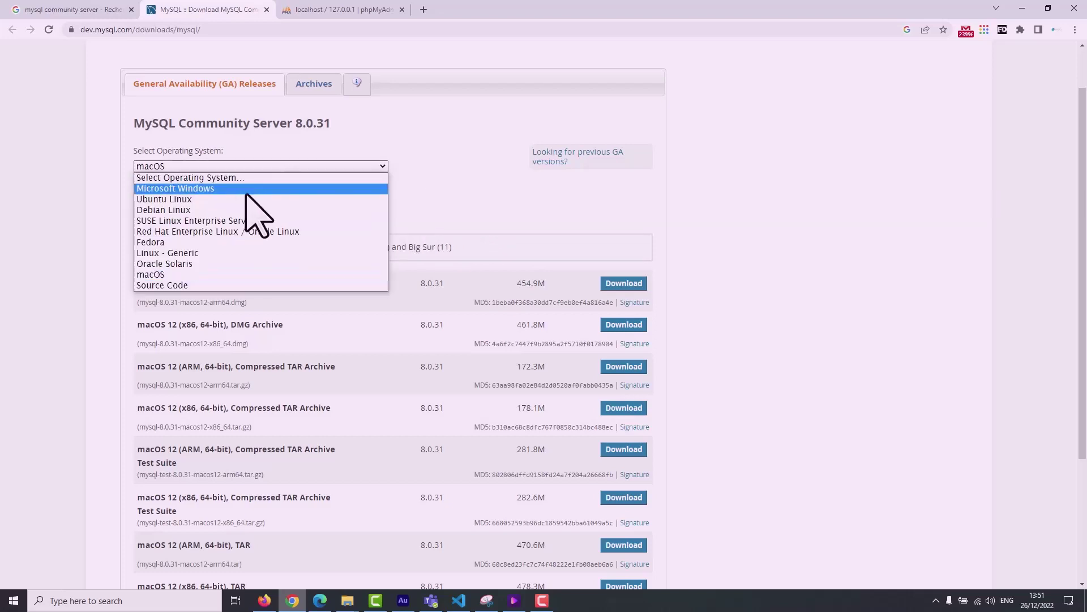
click(248, 188)
scroll(504, 351, down, 2)
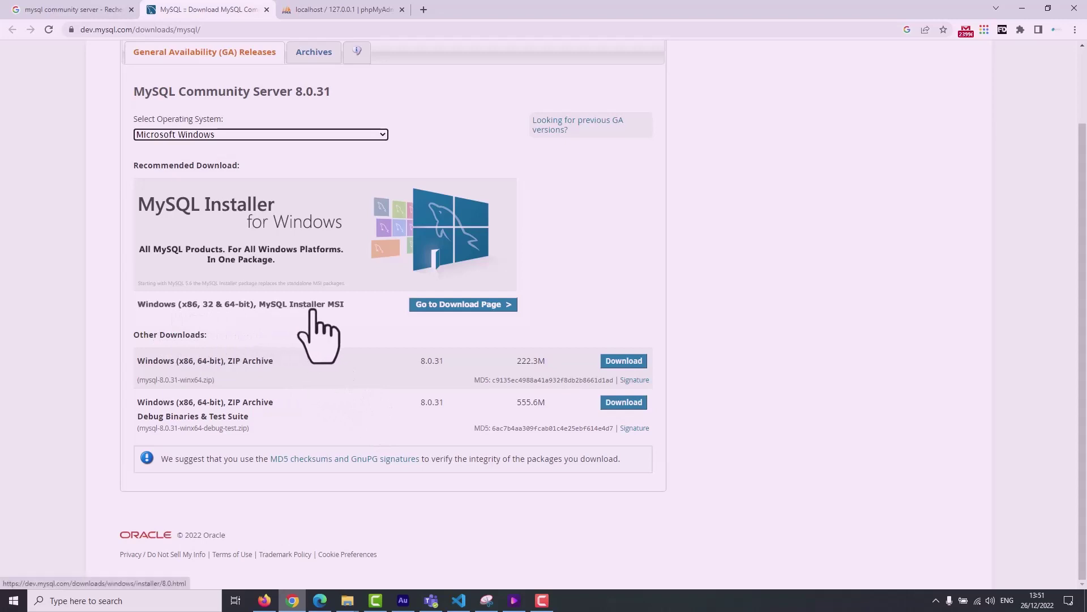
click(448, 310)
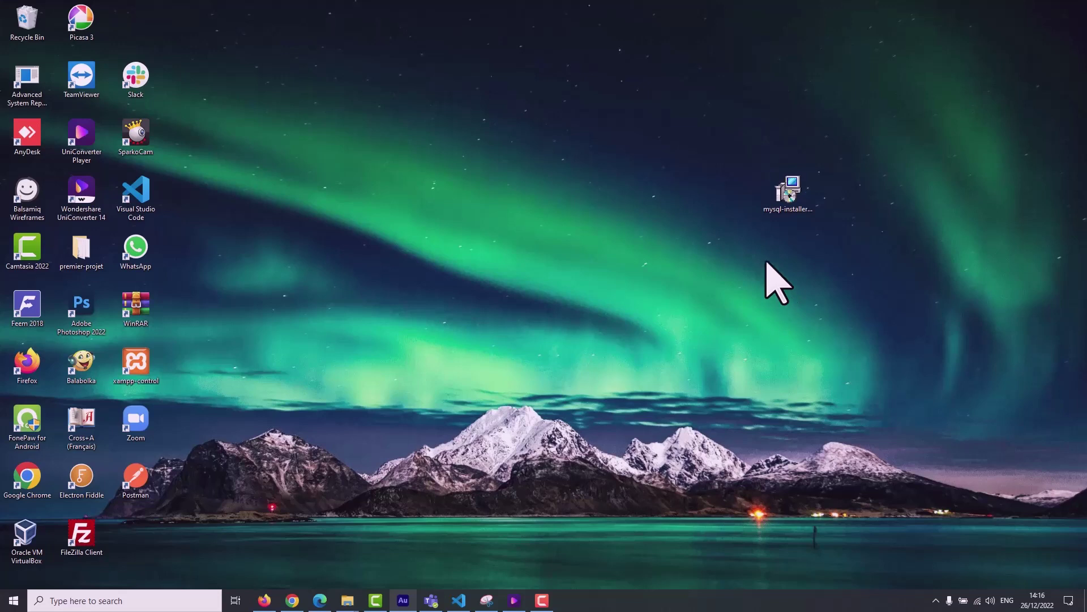
Launch the mysql-installer .msi from the desktop and allow it past the Security Warning.
click(792, 201)
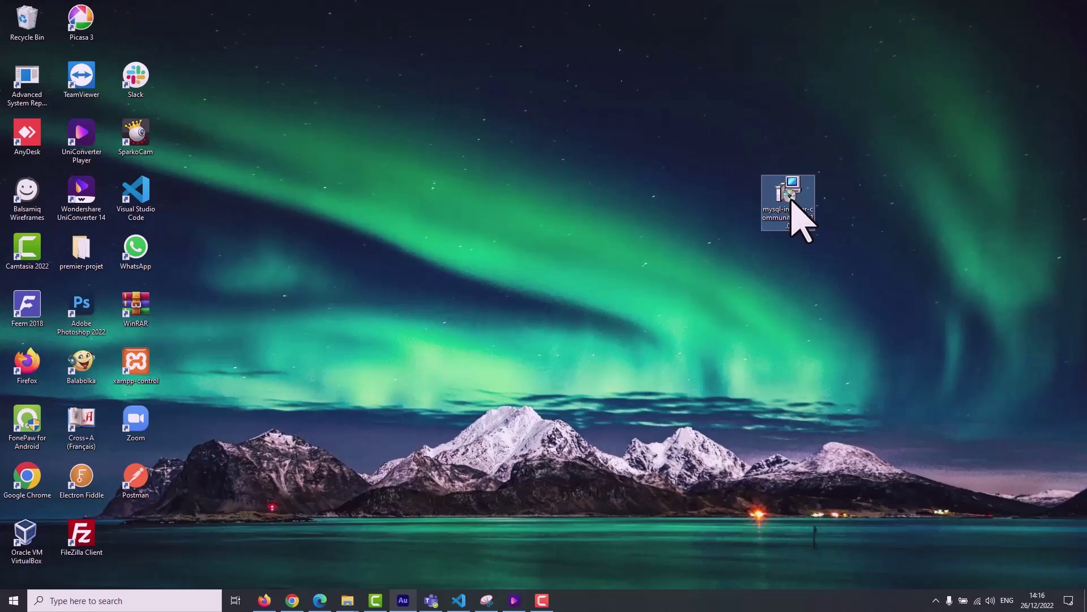
double_click(791, 199)
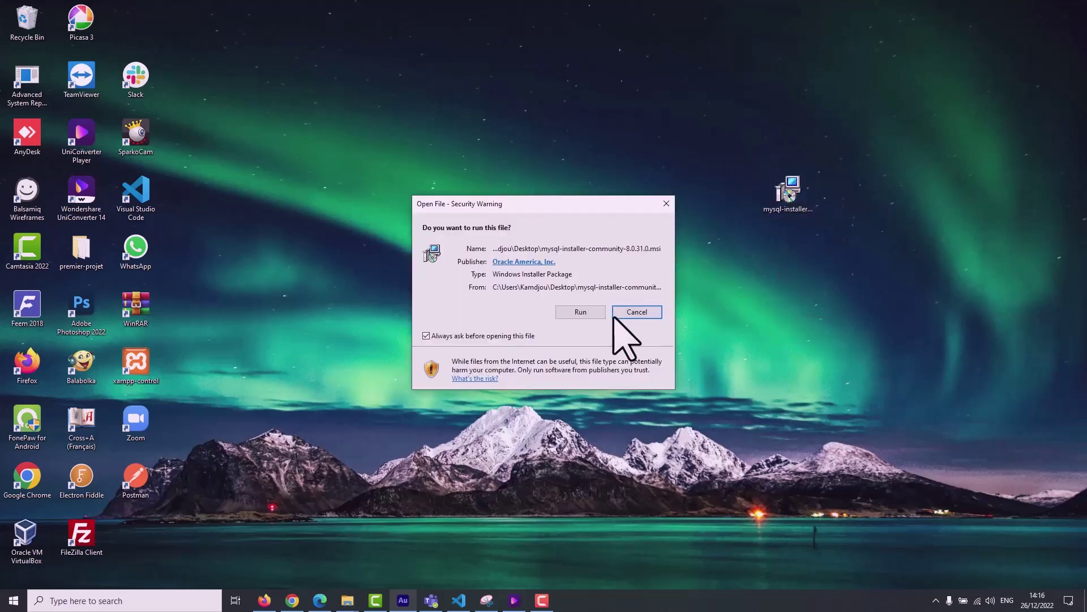
click(579, 313)
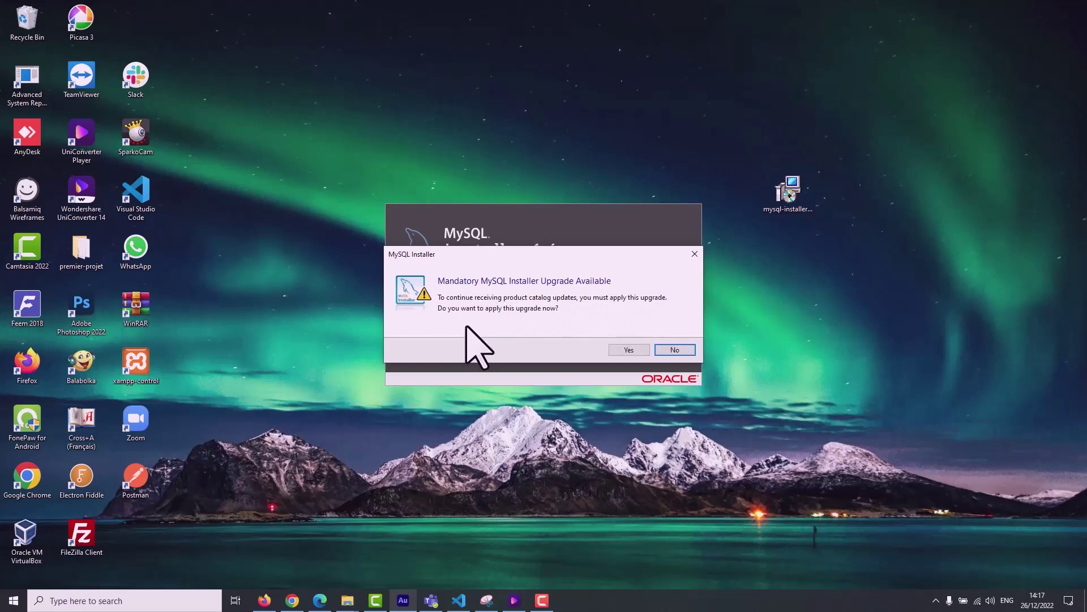
Accept the mandatory installer upgrade, reaching Choosing a Setup Type, then bring Chrome back.
click(615, 350)
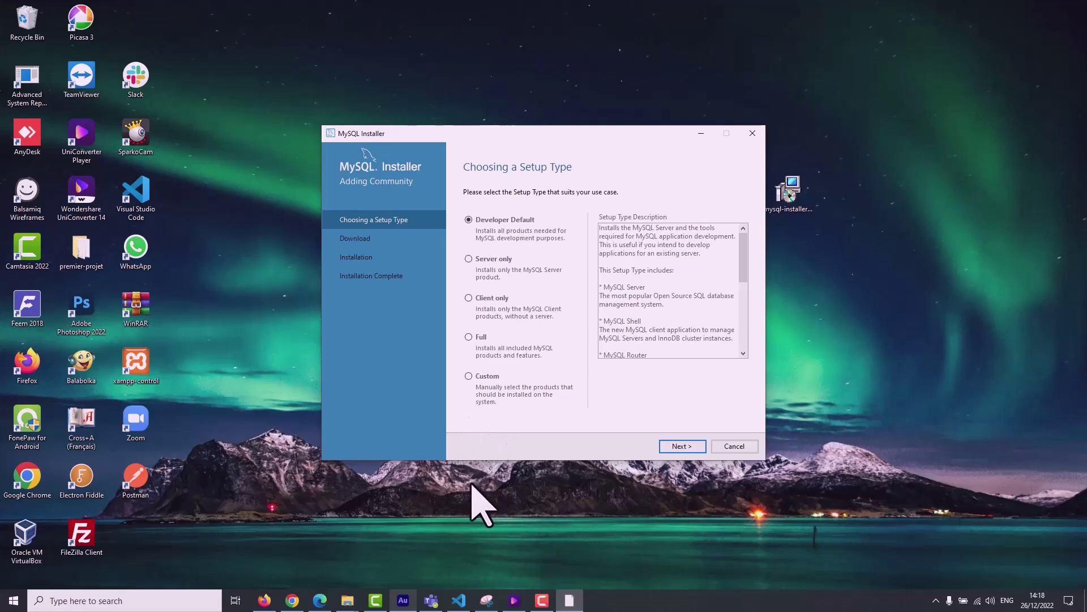
click(292, 600)
Search Google for 'xampp' and open the official Download XAMPP page.
text(xamp)
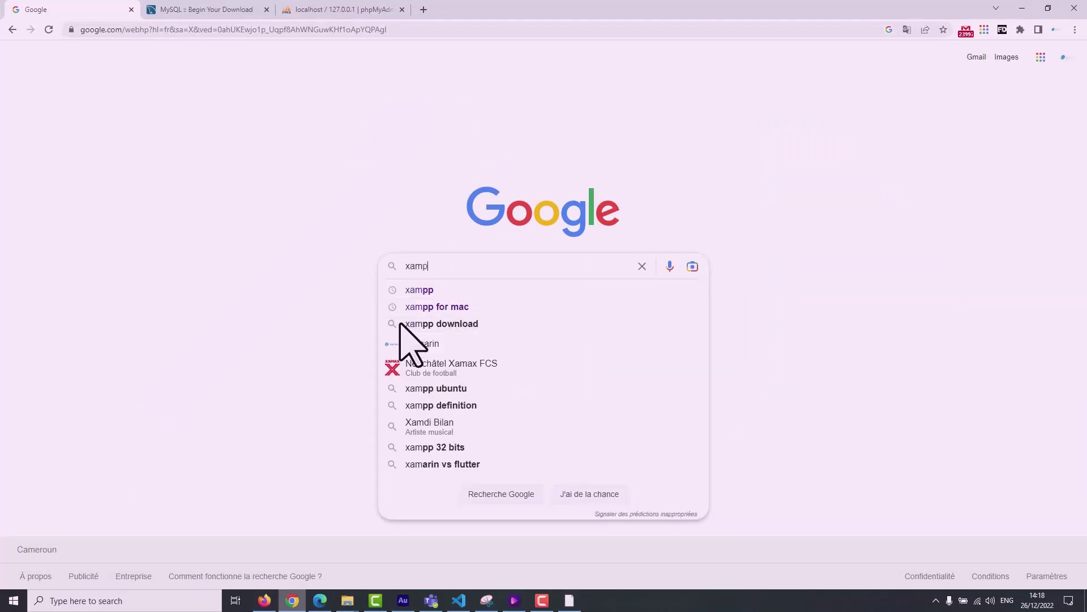
text(p)
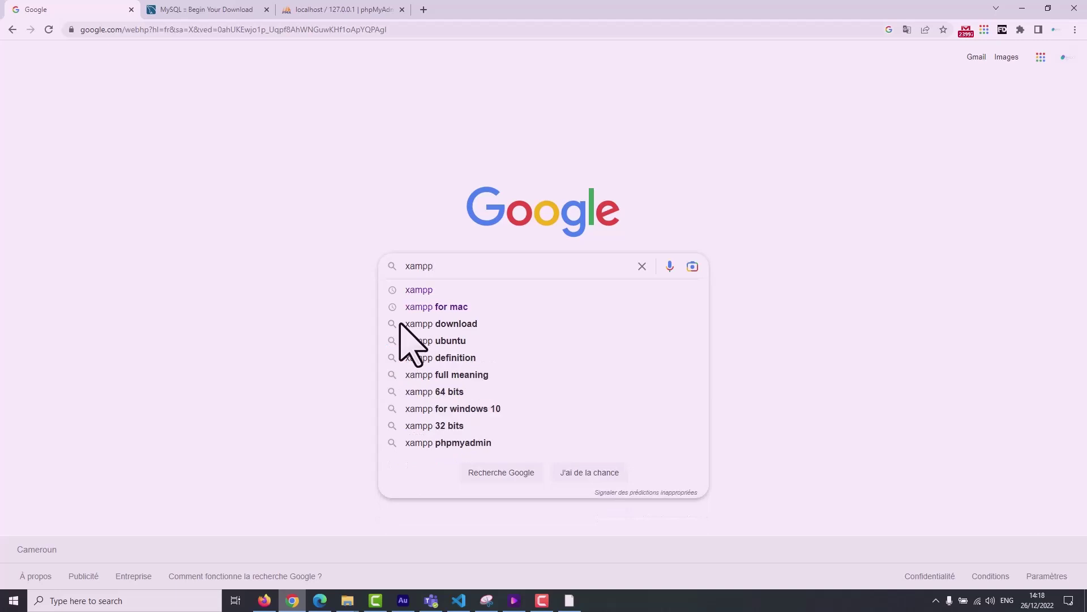
click(419, 290)
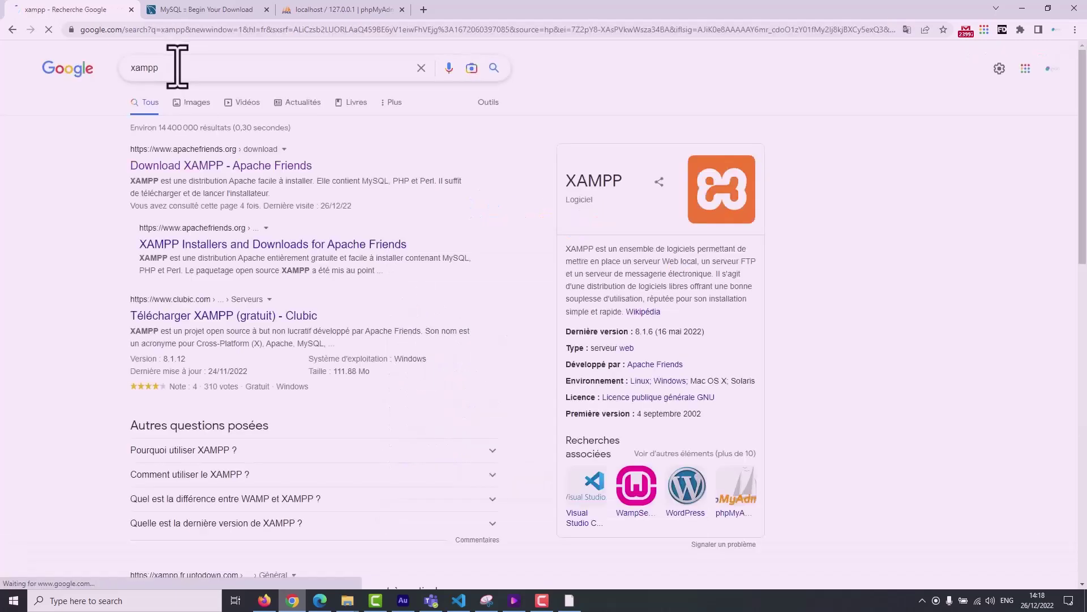
drag(175, 68, 110, 80)
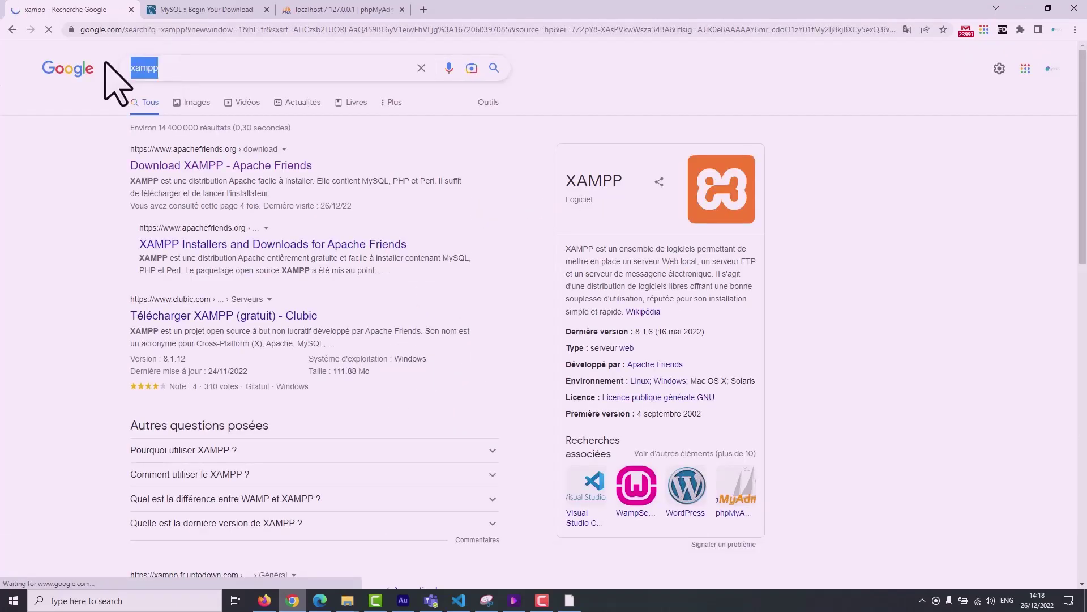
click(160, 169)
click(195, 11)
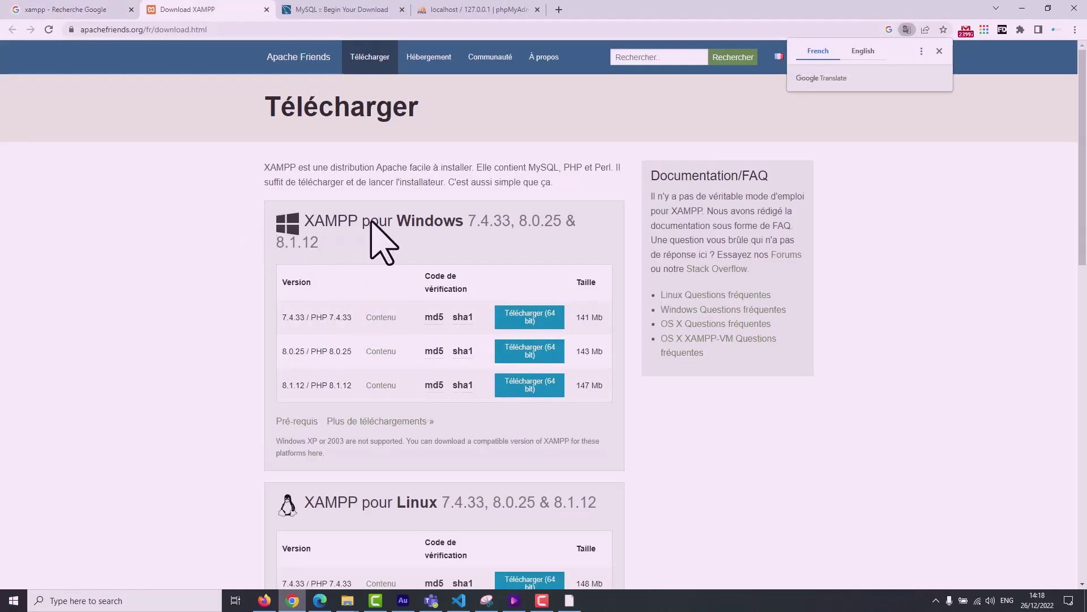
Review the XAMPP download page, dismiss the Google Translate popup, and show the desktop.
scroll(509, 280, down, 3)
scroll(419, 346, down, 5)
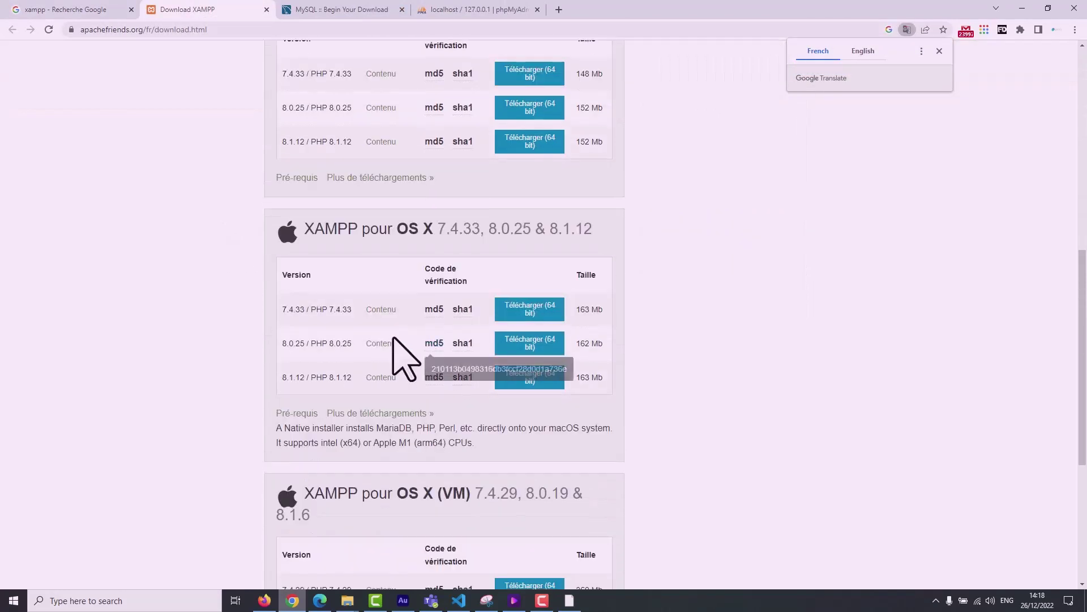
scroll(482, 362, down, 1)
scroll(445, 473, down, 3)
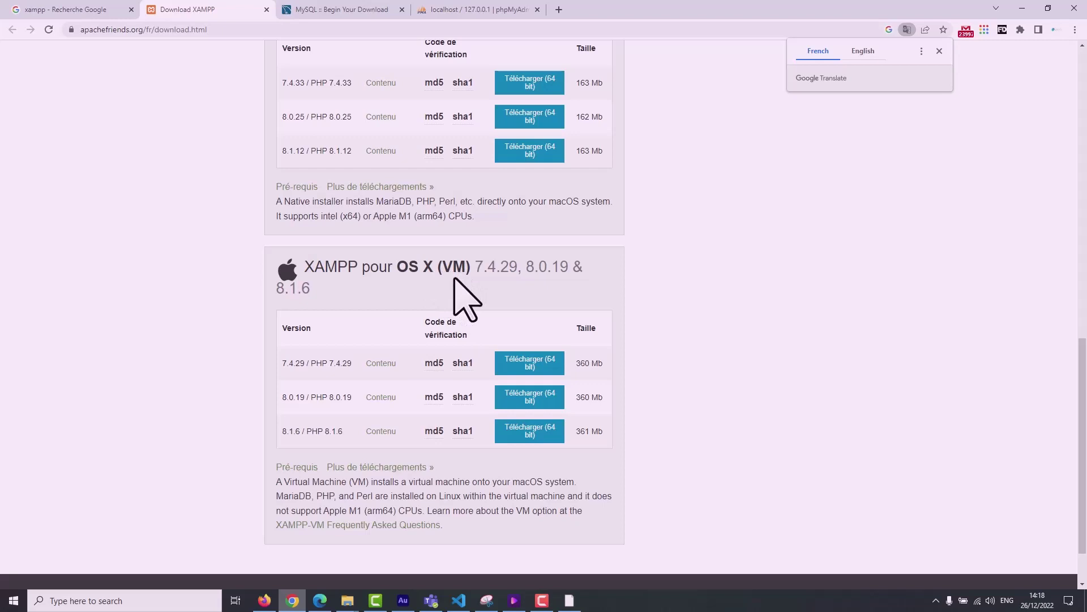
scroll(459, 286, up, 2)
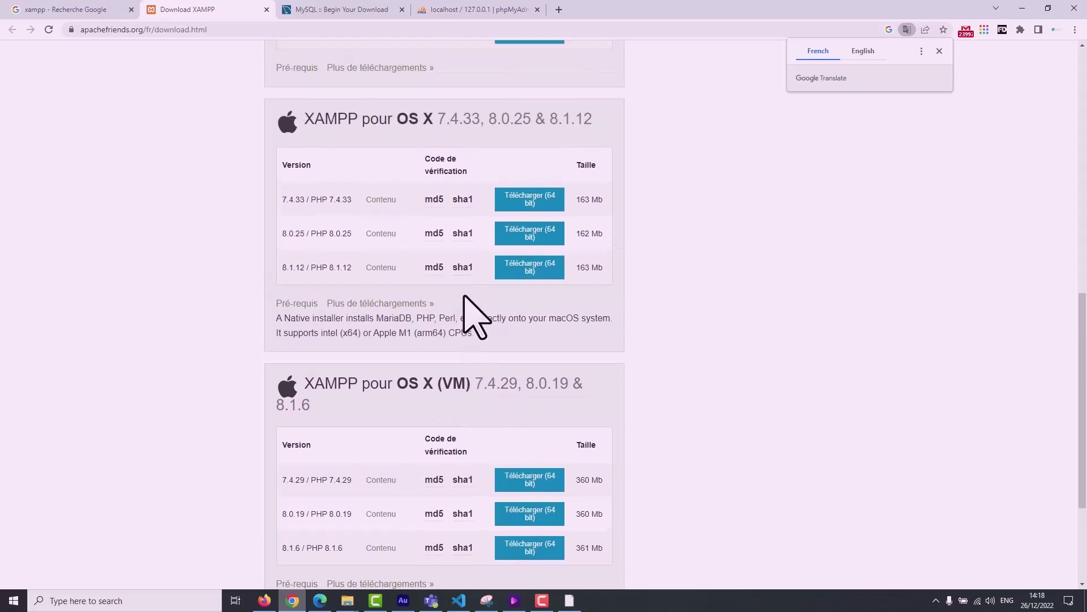
scroll(465, 295, up, 3)
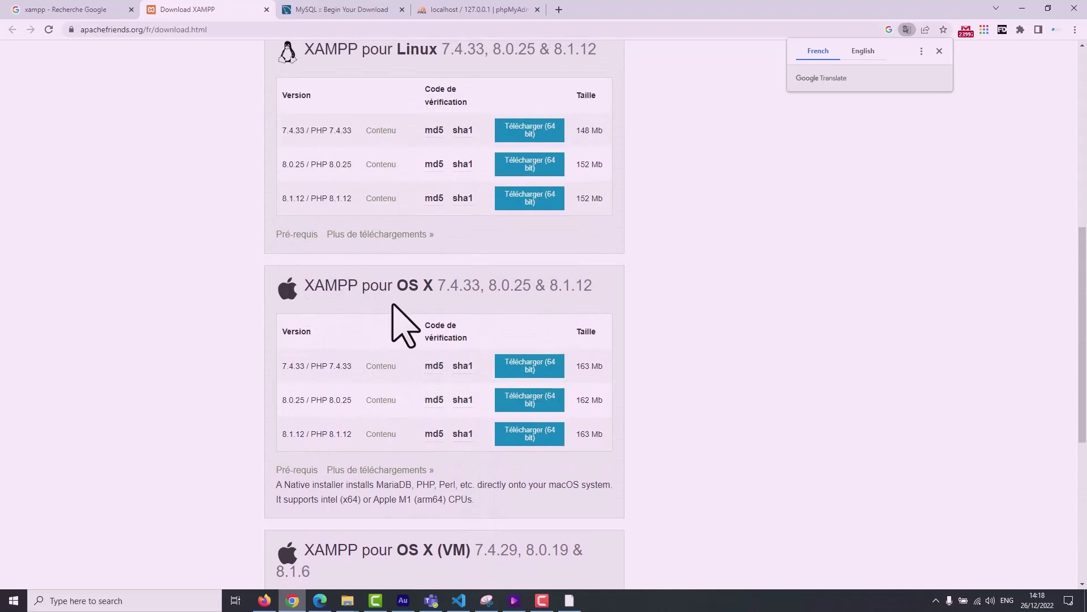
scroll(396, 345, up, 8)
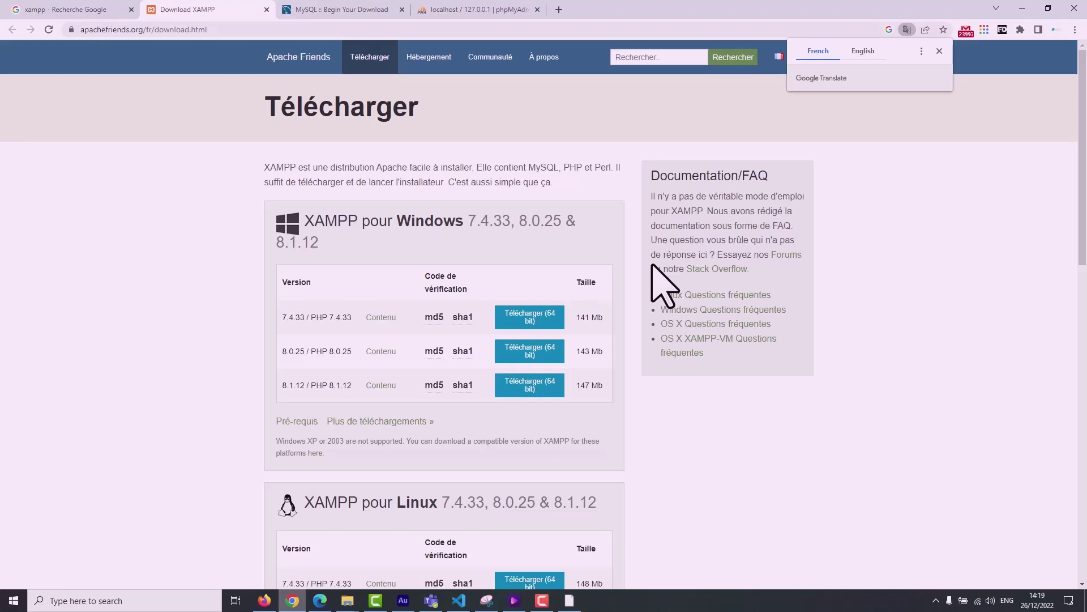
click(940, 51)
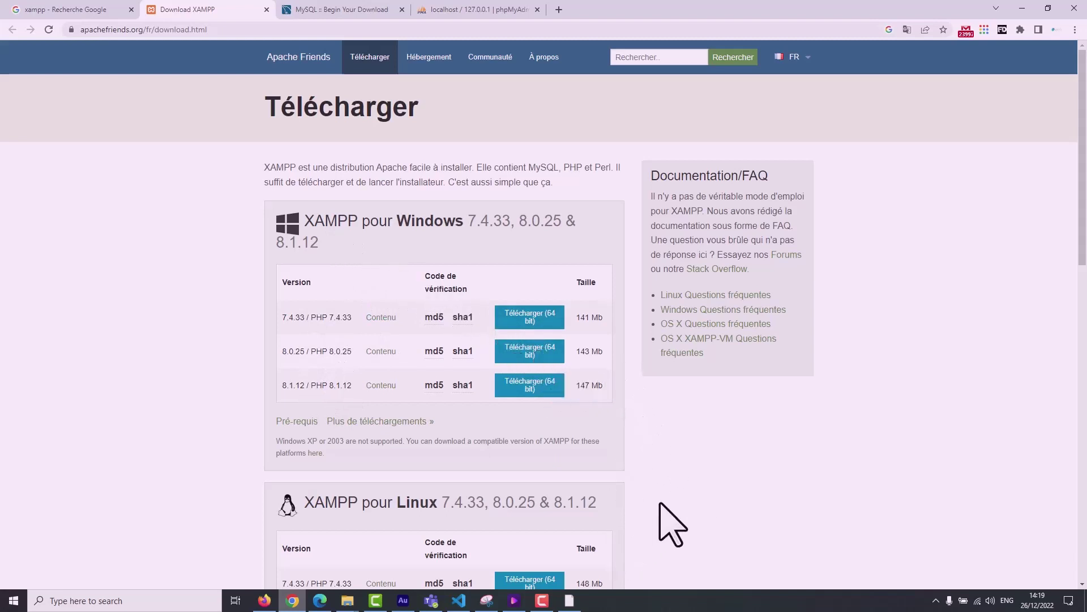
click(1084, 602)
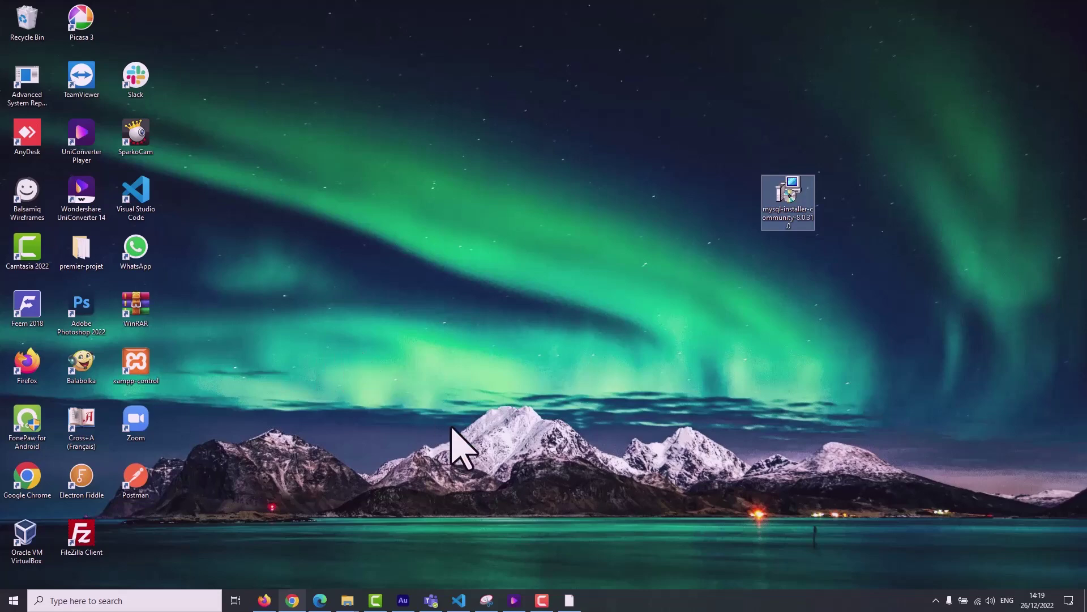
Return to Chrome's localhost phpMyAdmin tab and go to the server home page.
click(294, 601)
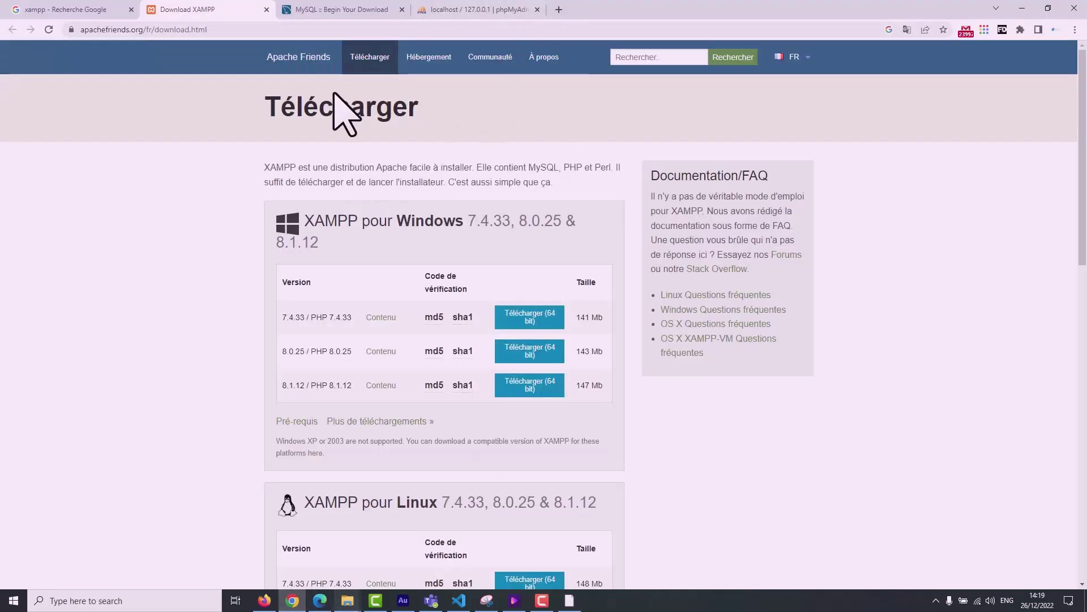
click(481, 8)
click(81, 82)
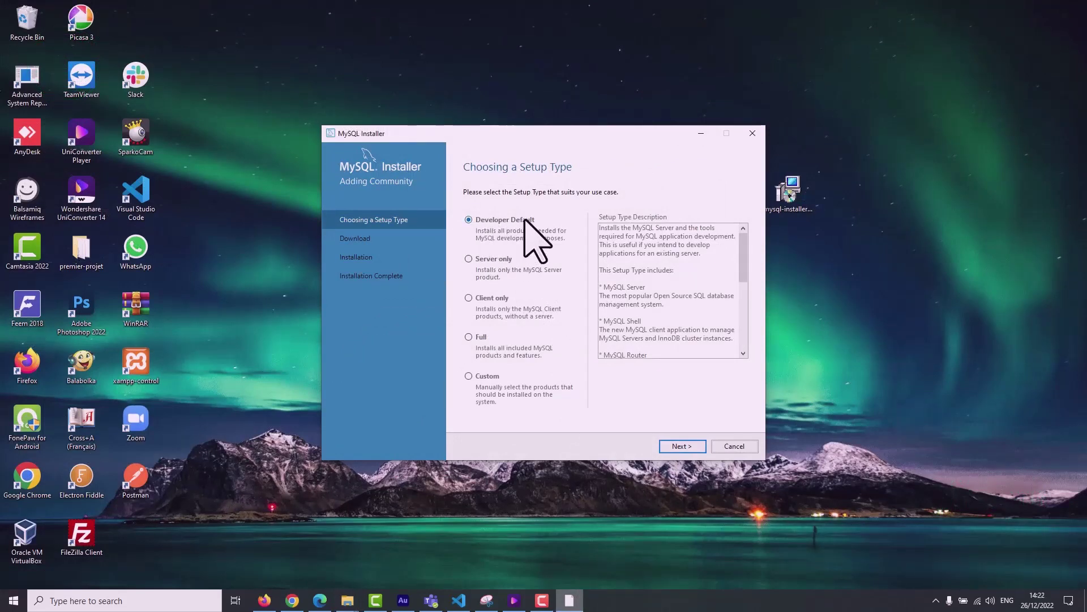
Choose the Custom setup type and continue to Select Products.
click(486, 381)
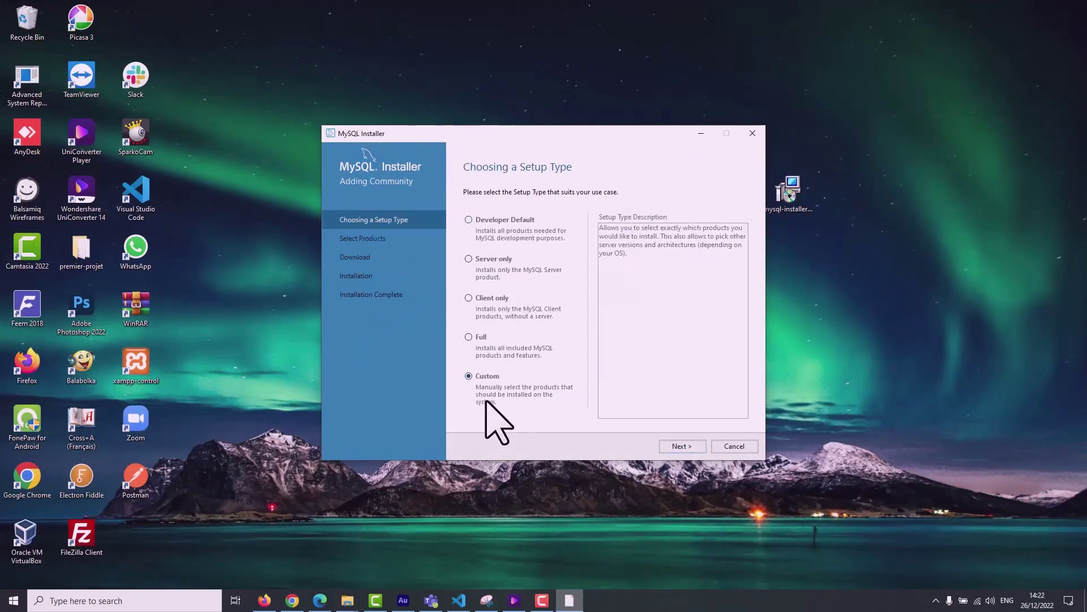
click(677, 446)
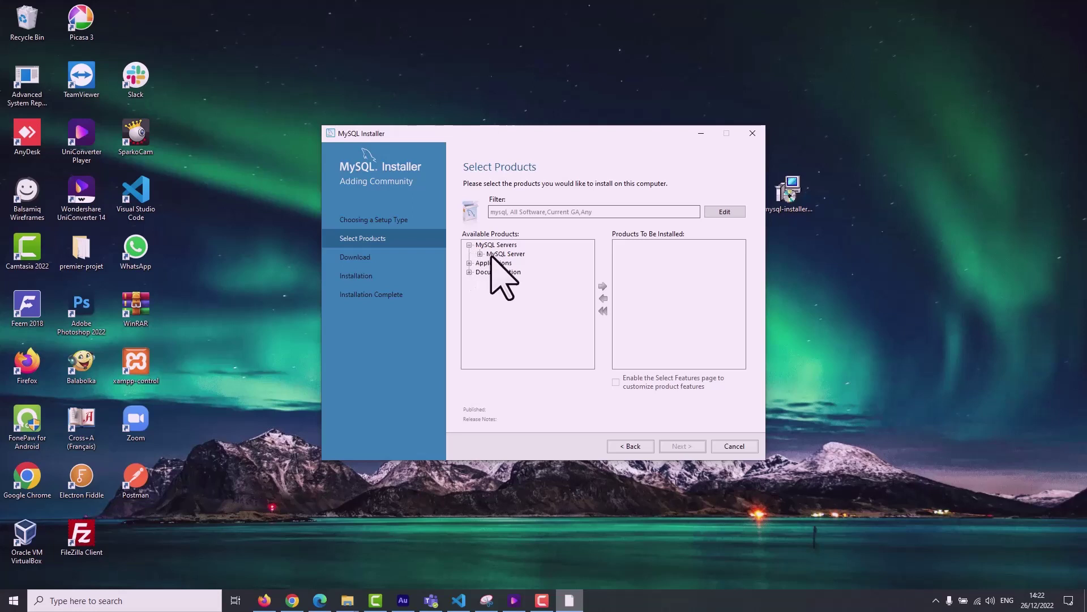
Queue MySQL Server 5.7.40 - X64 from the MySQL Server 5.7 branch, then collapse the tree.
click(480, 254)
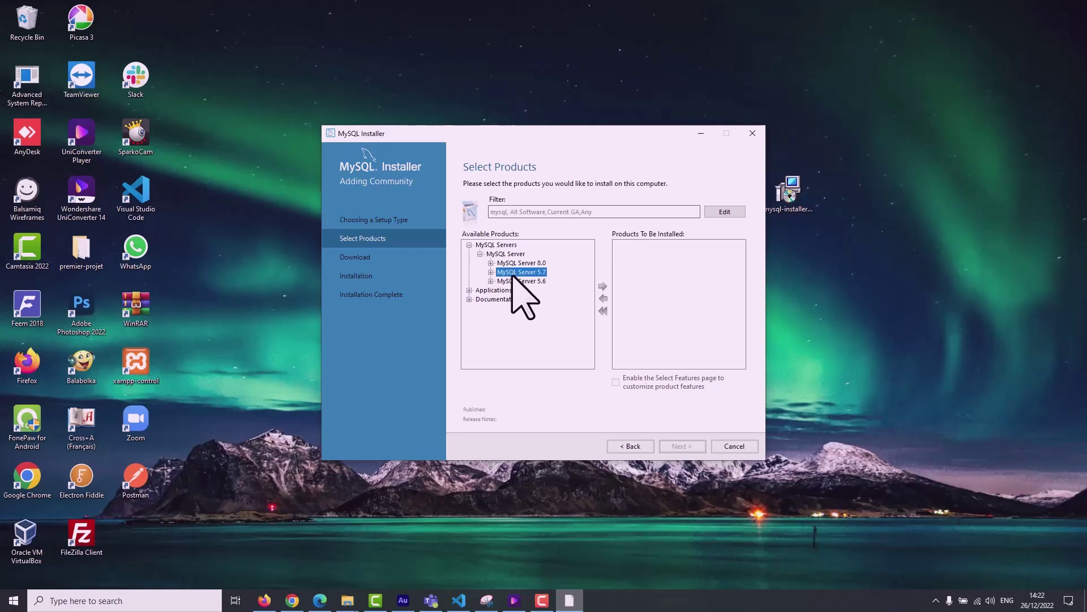
click(490, 273)
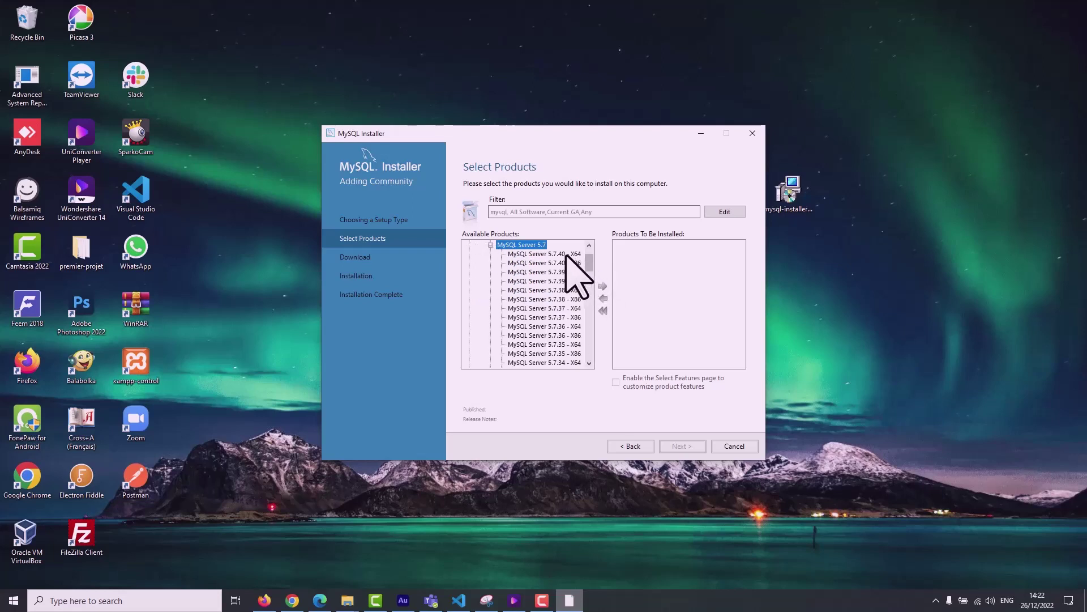
click(545, 254)
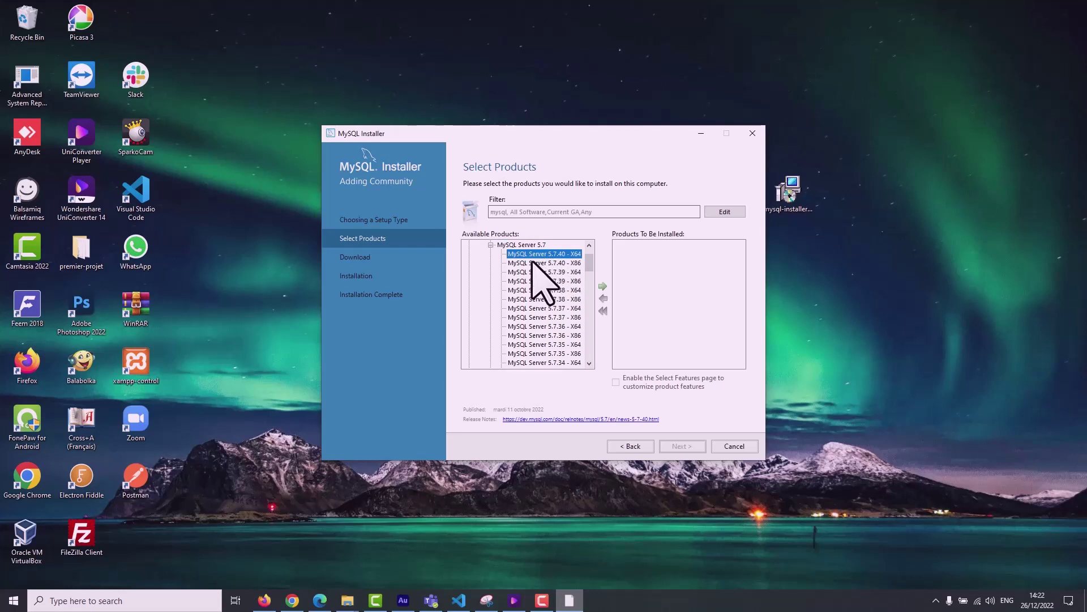
click(603, 286)
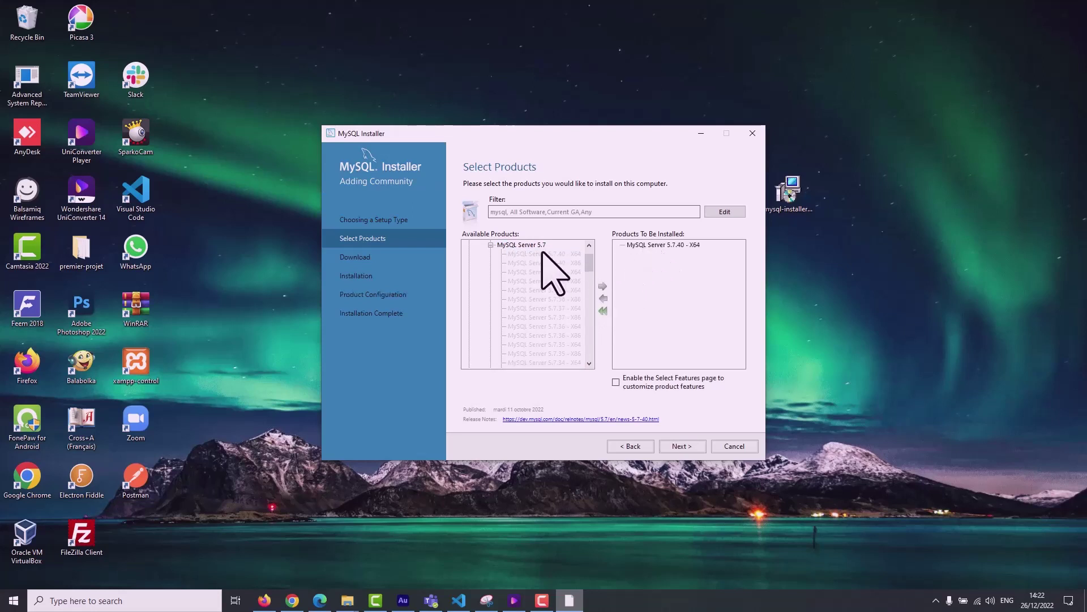
click(491, 244)
click(481, 254)
click(469, 244)
click(469, 254)
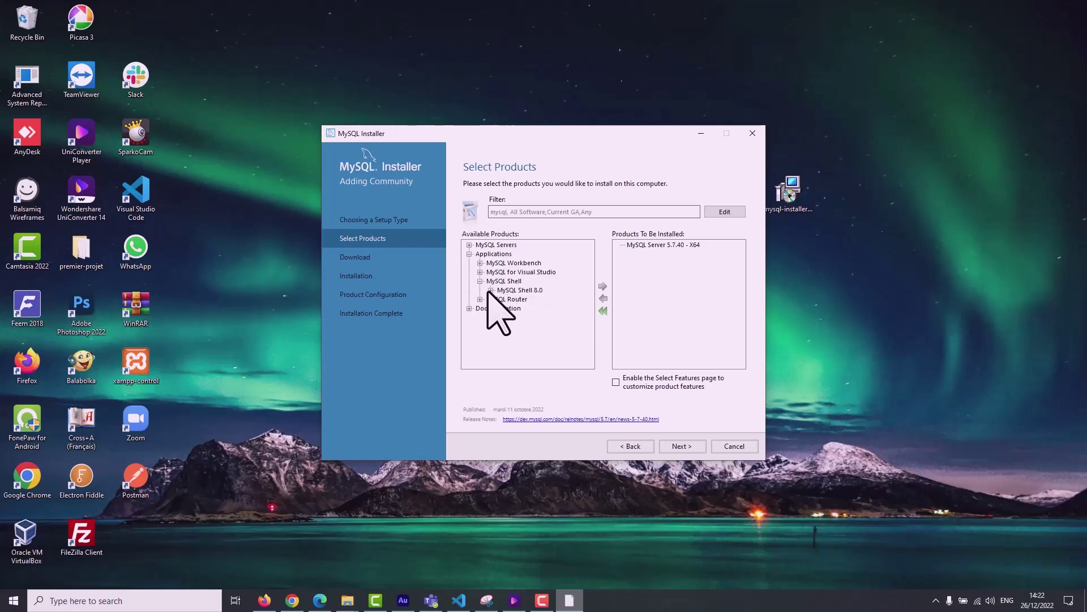
Find MySQL Server 8.0.31 - X64 under MySQL Server 8.0 and queue it beside 5.7.40.
click(491, 290)
drag(589, 312, 588, 281)
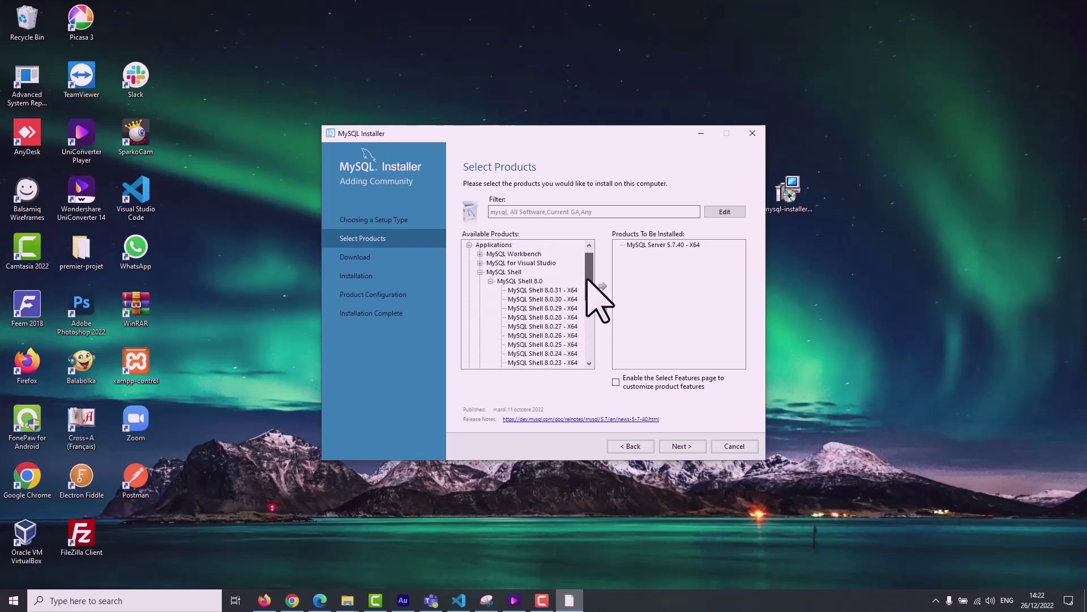
click(491, 282)
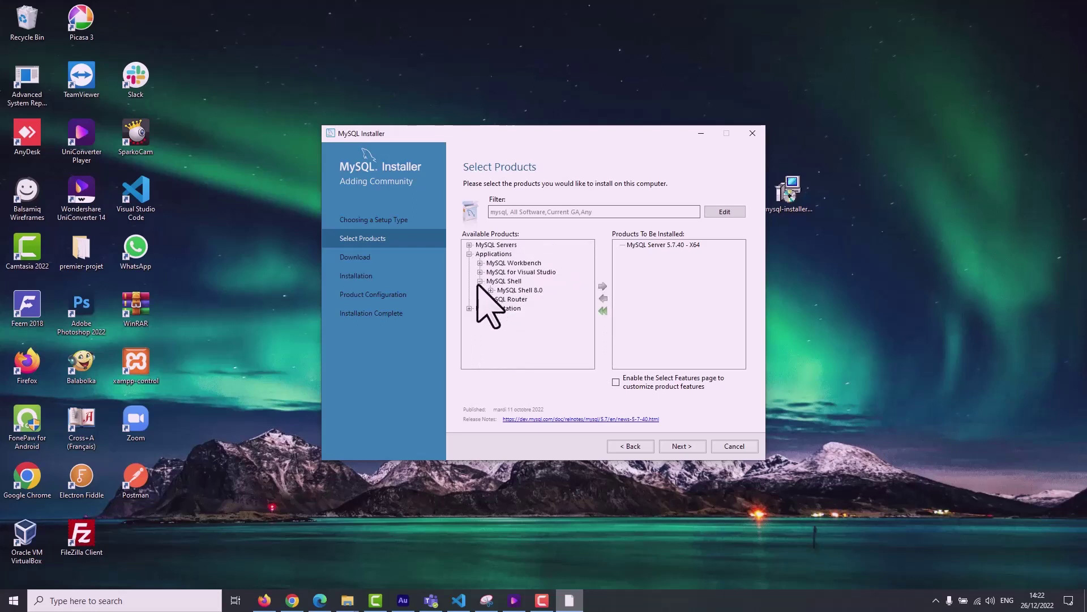
click(469, 244)
click(480, 254)
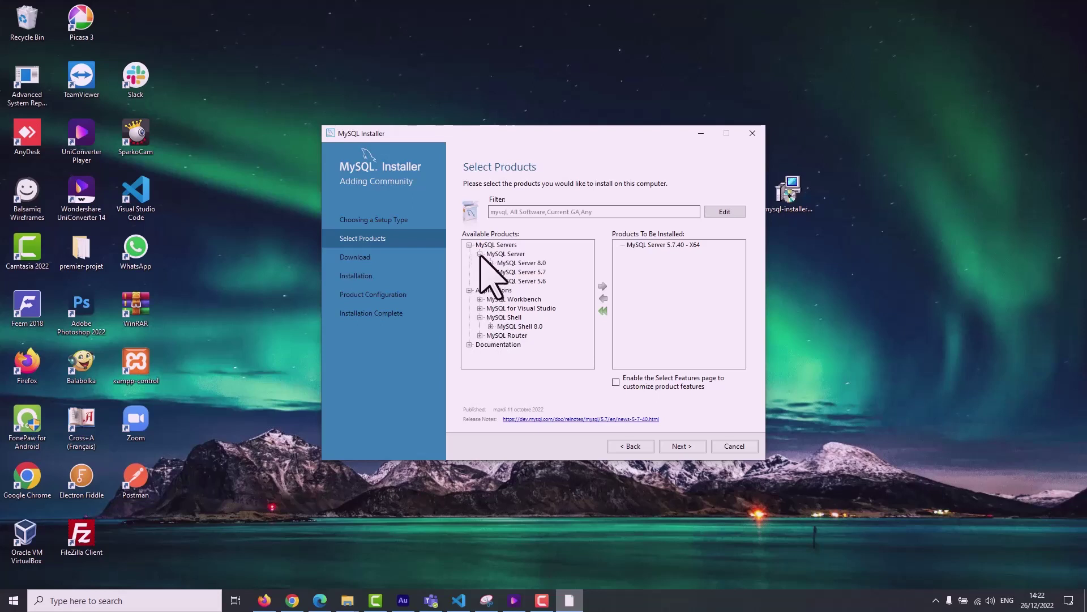
click(490, 262)
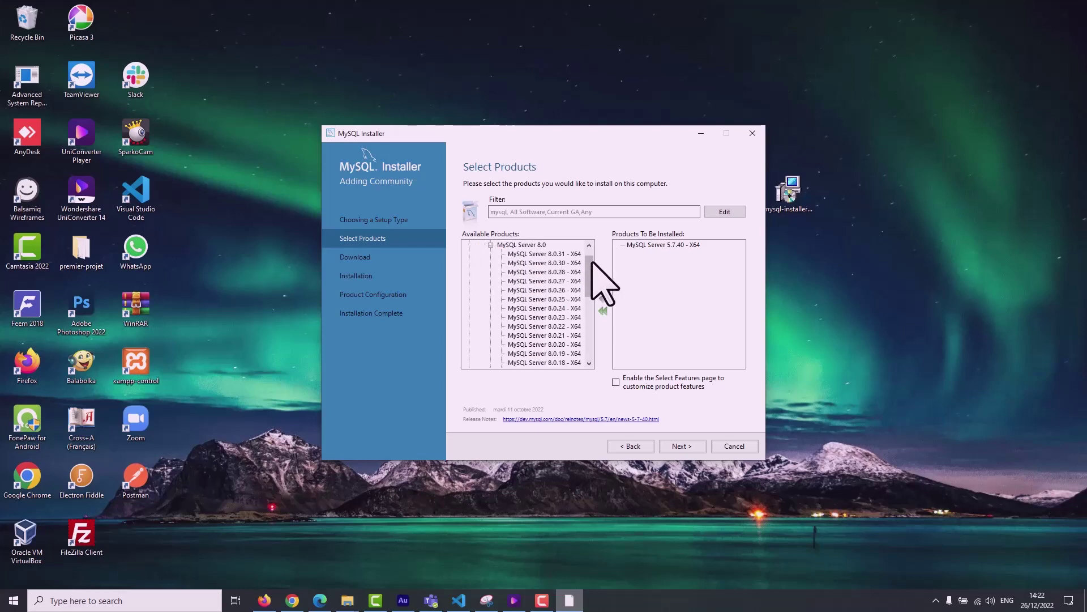
drag(591, 300, 592, 254)
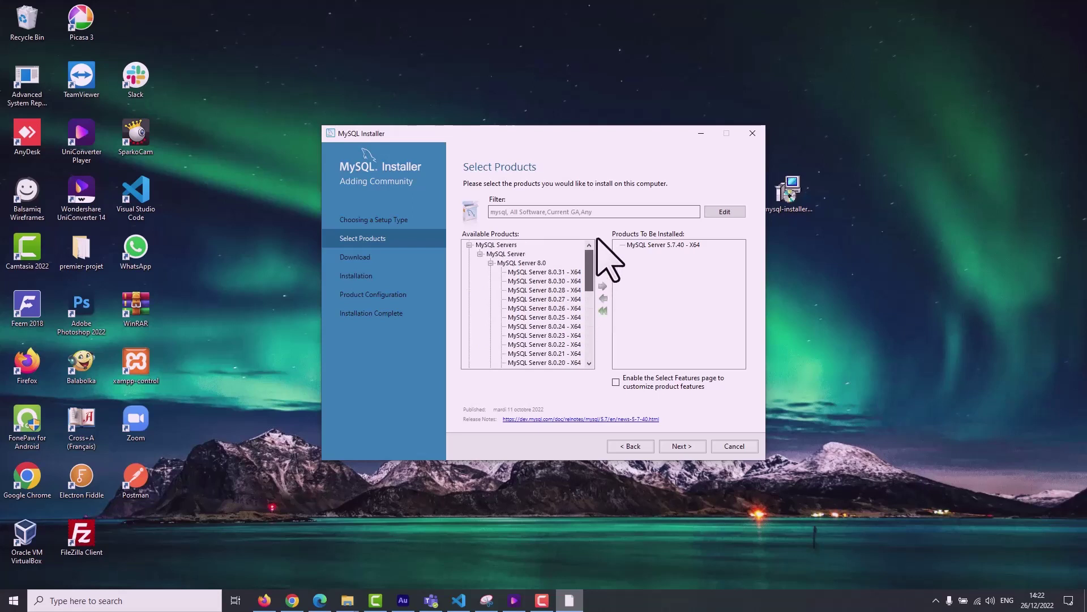
click(546, 272)
click(602, 286)
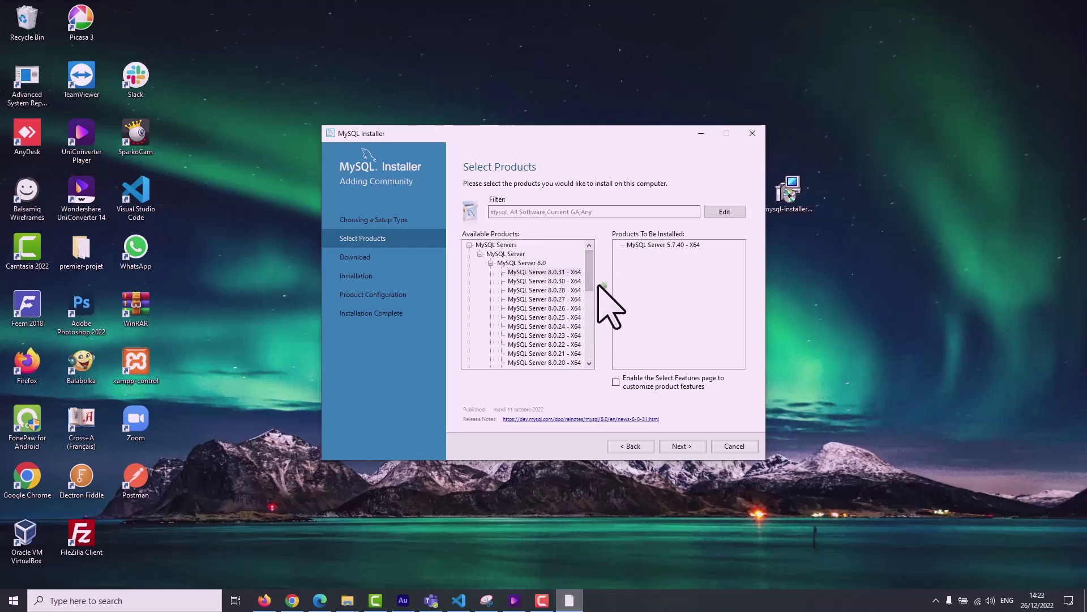
click(491, 263)
double_click(494, 271)
click(480, 254)
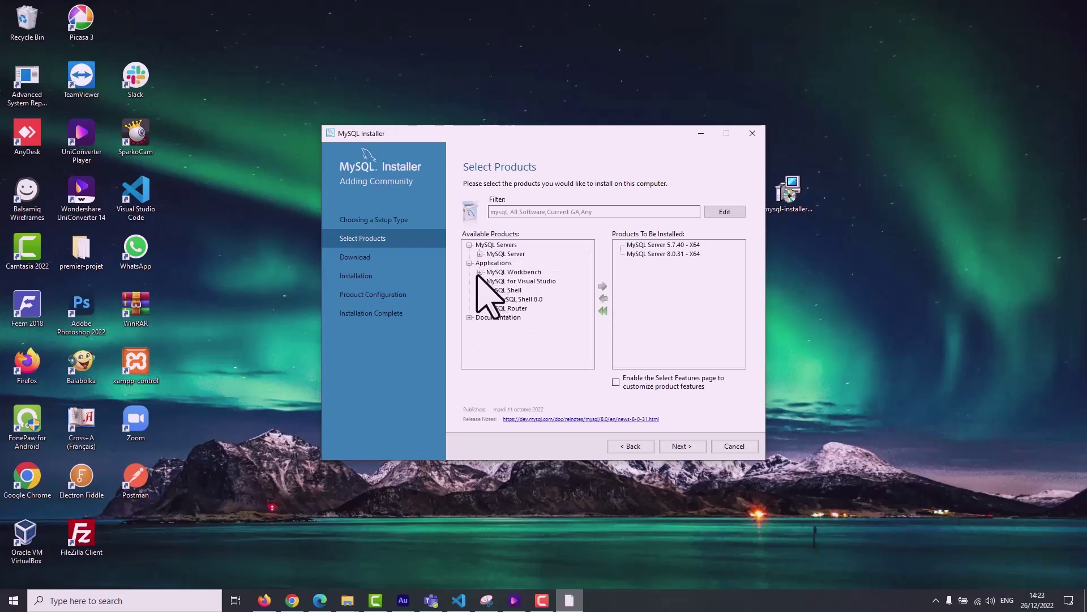
click(480, 272)
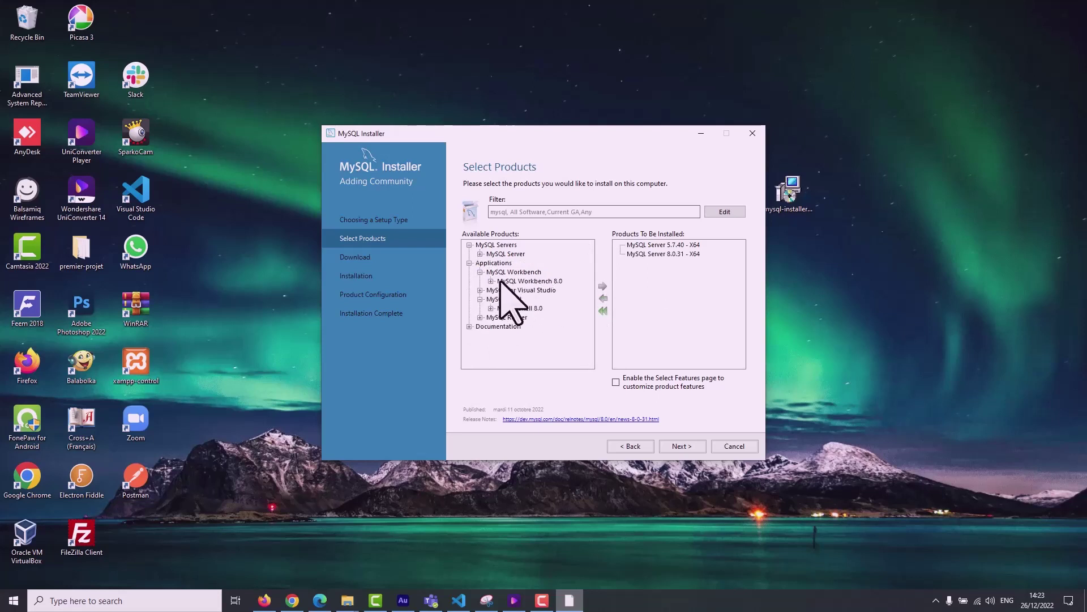
click(490, 281)
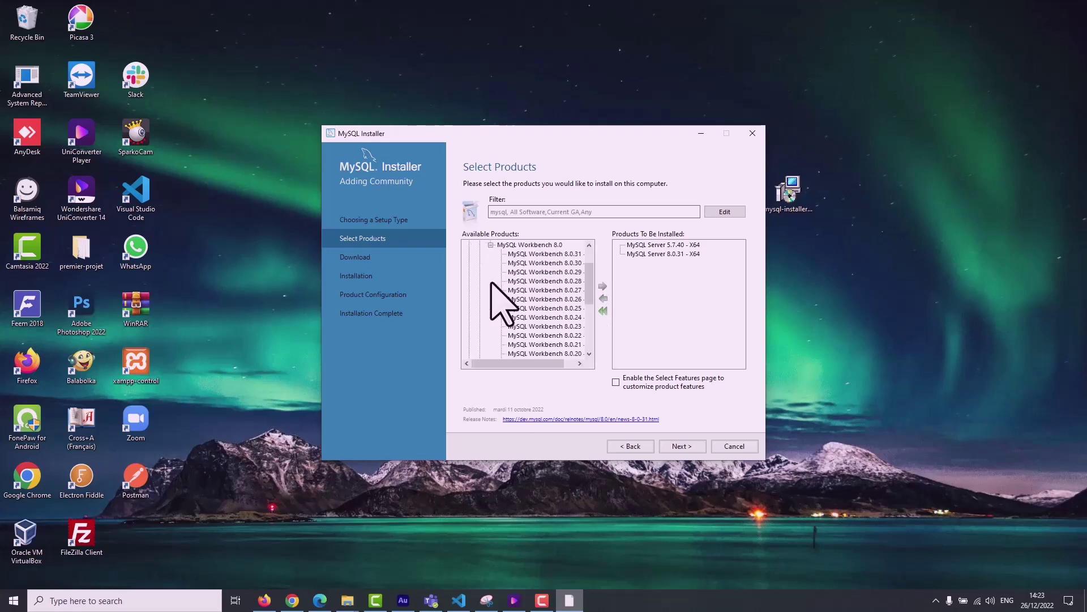
click(558, 254)
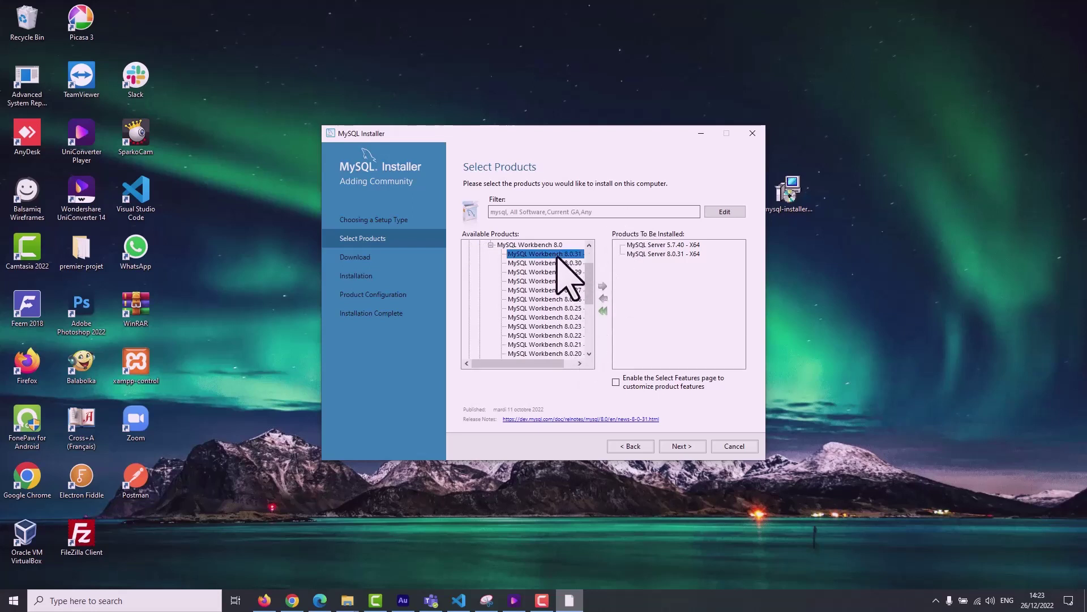
click(603, 286)
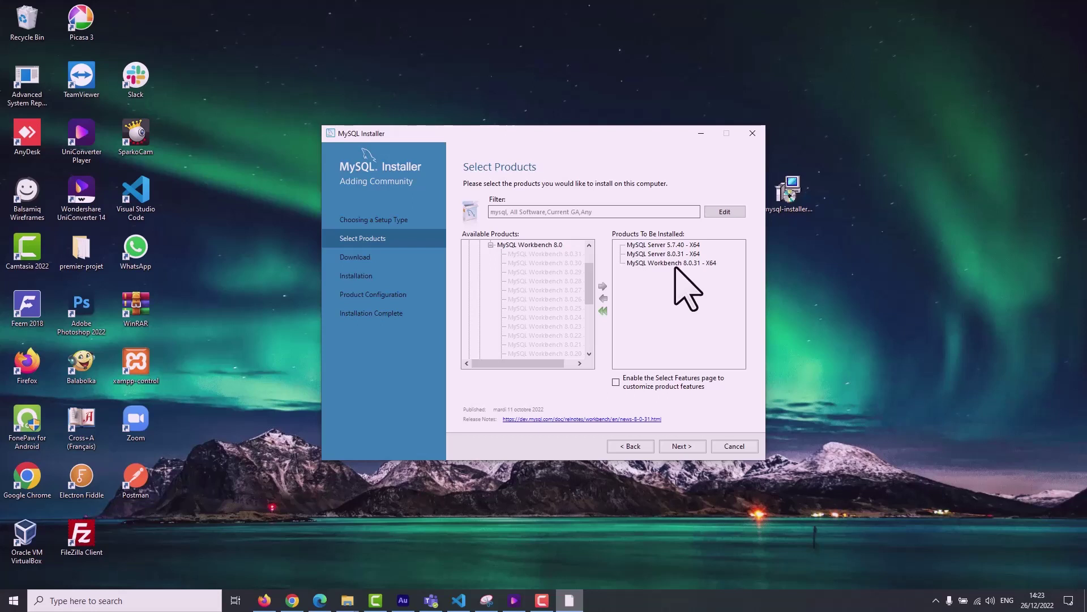
click(292, 600)
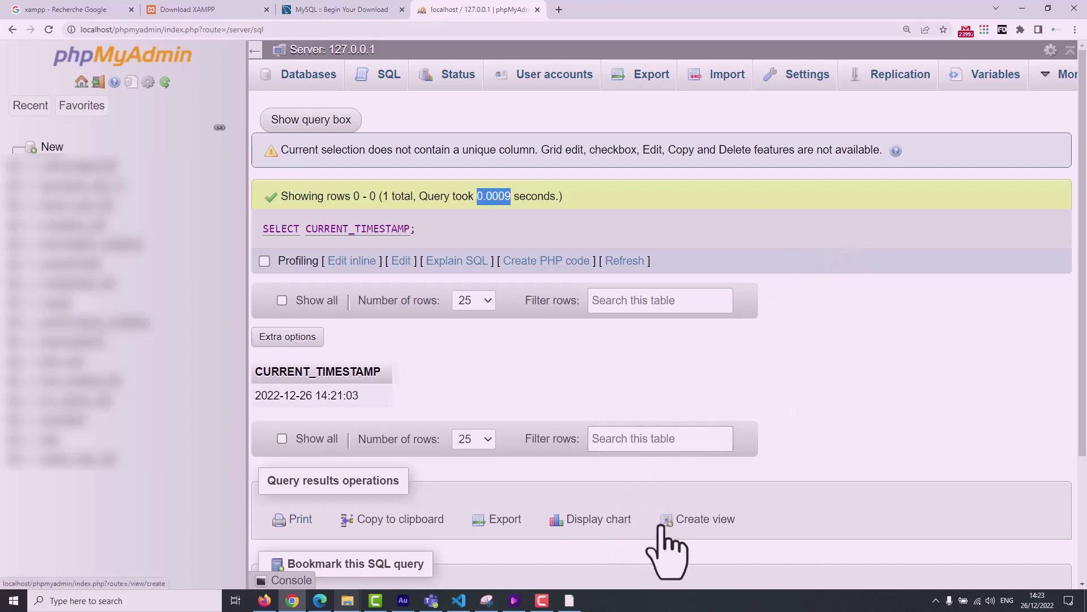
Add MySQL Shell 8.0.31 - X64 from the Applications group to the products to install.
click(570, 600)
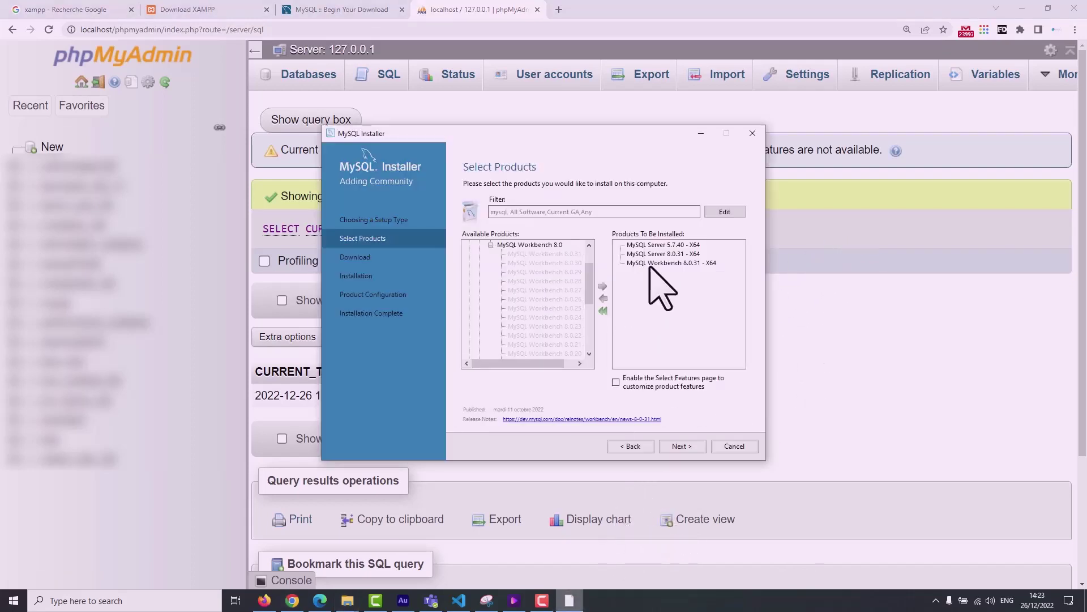
click(491, 245)
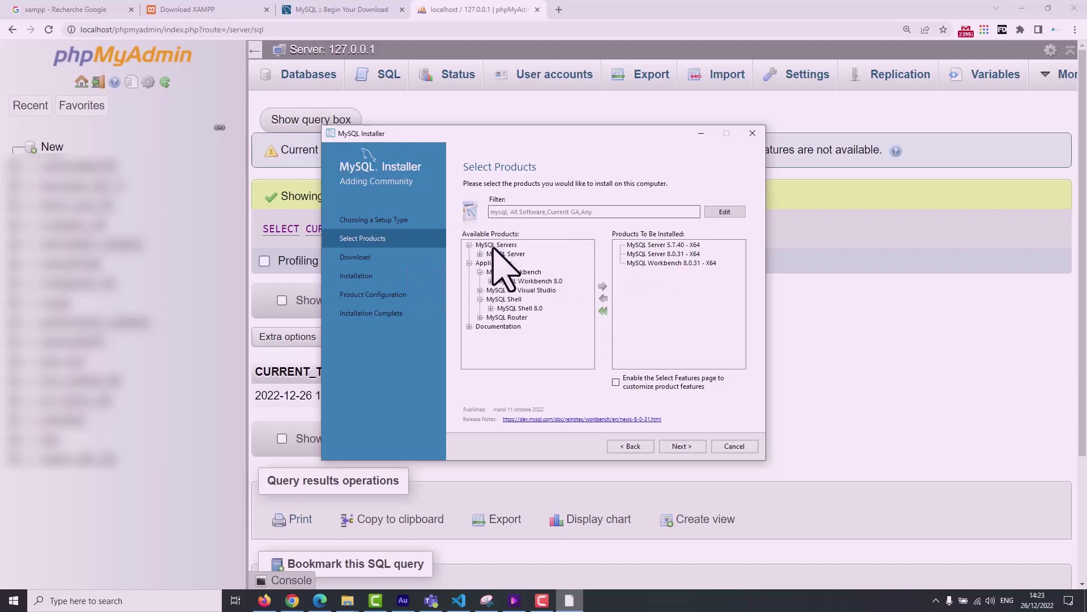
click(470, 264)
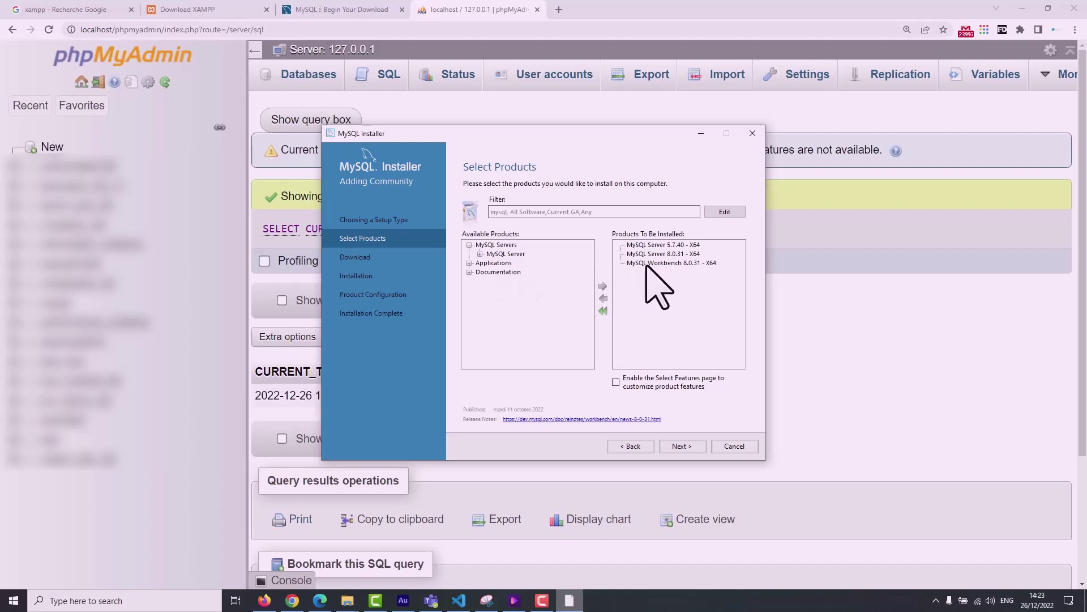
click(469, 264)
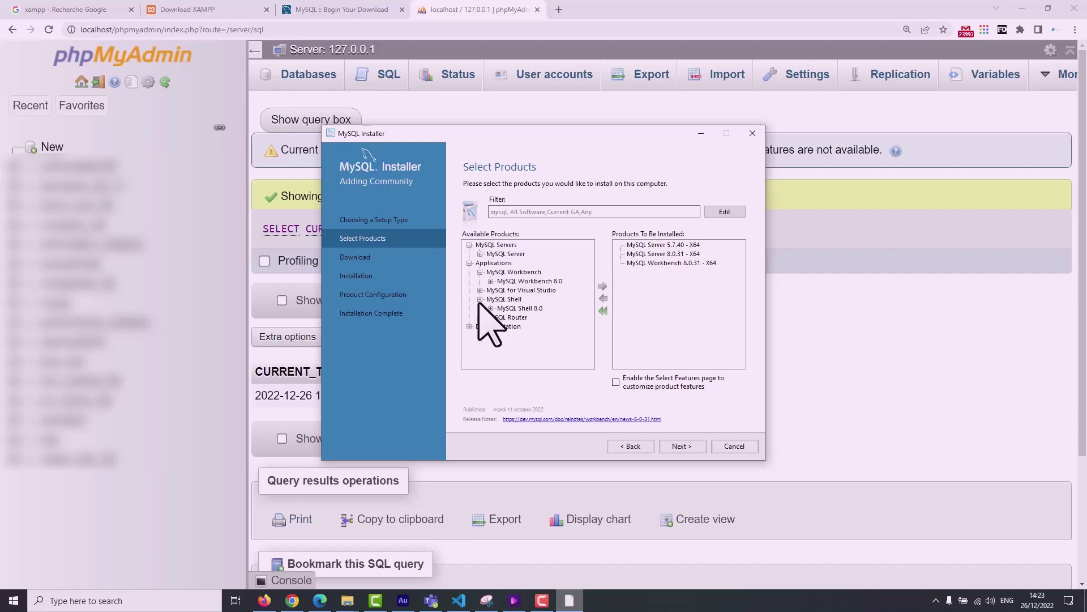
click(480, 299)
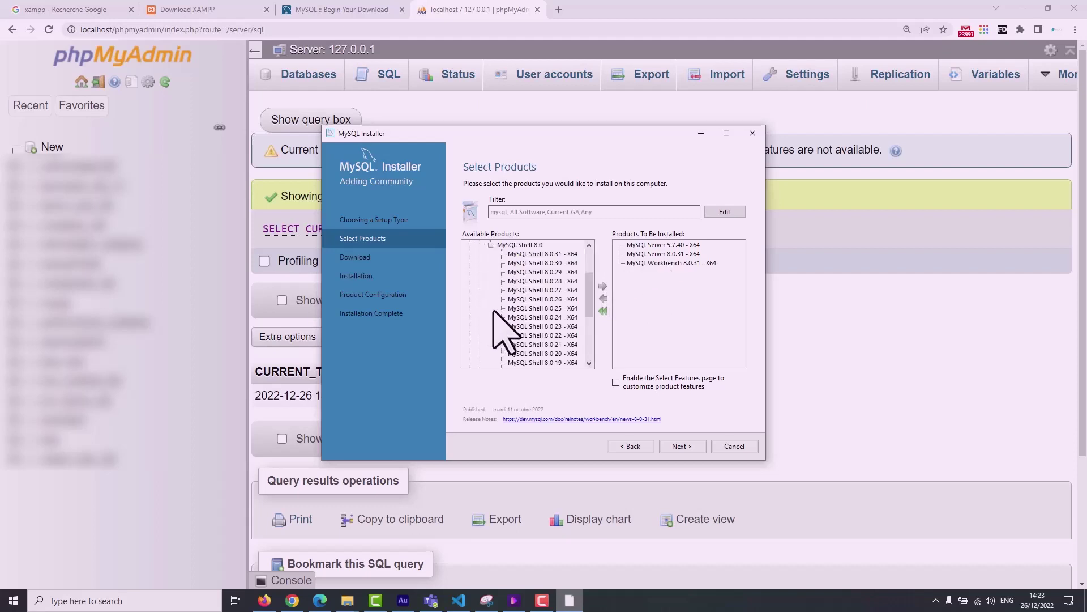
click(543, 254)
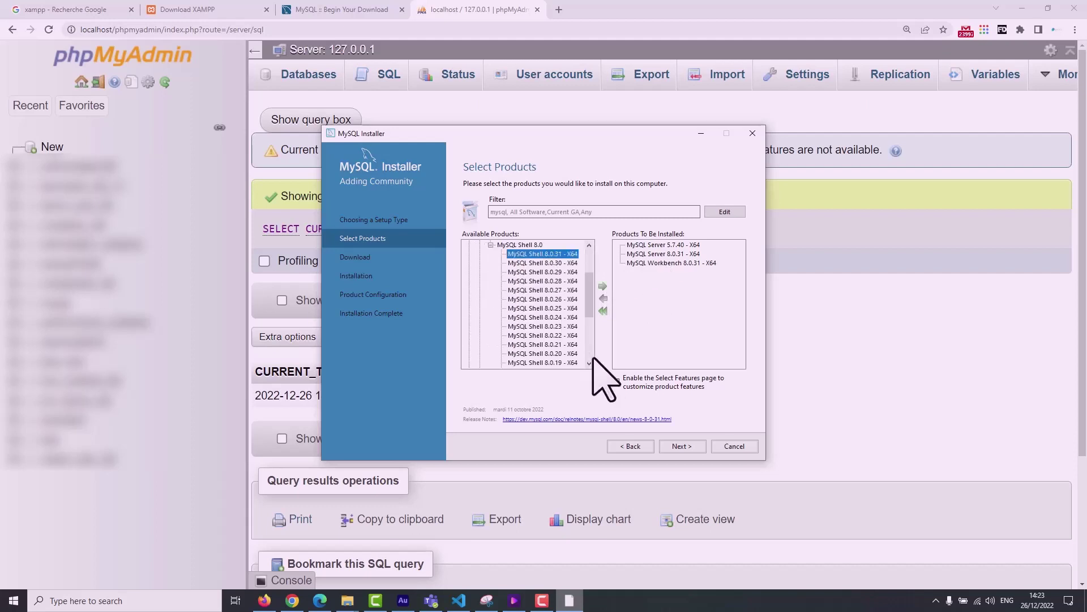
click(602, 287)
click(491, 244)
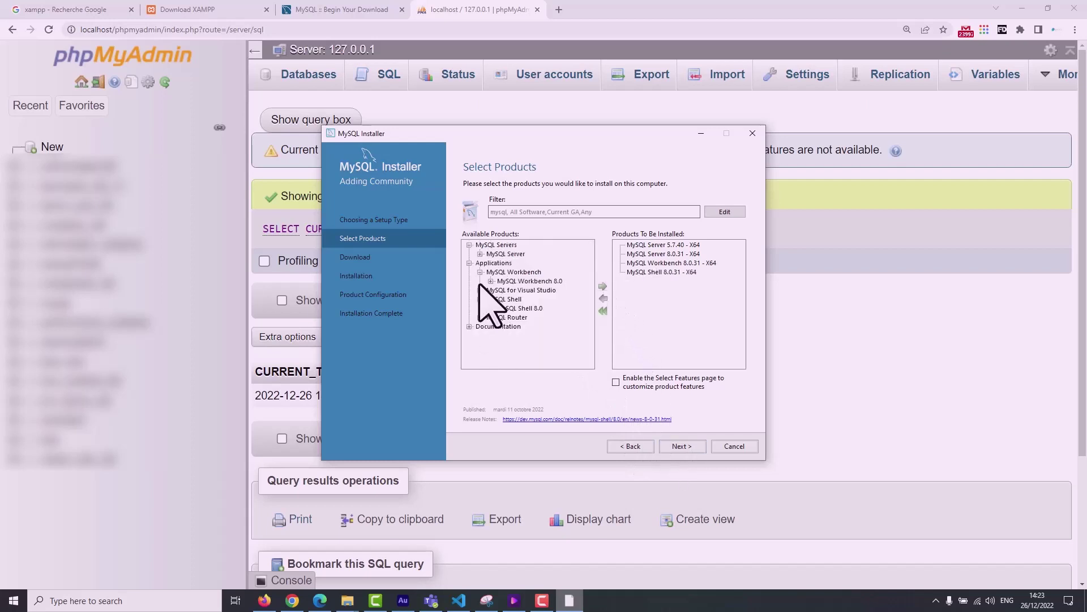
click(469, 263)
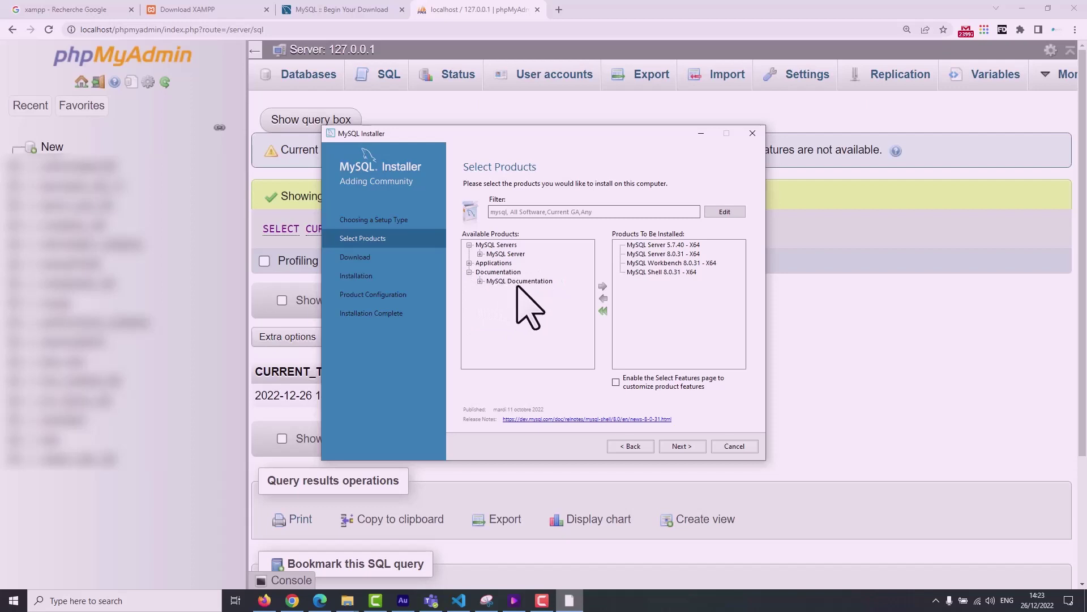
click(469, 244)
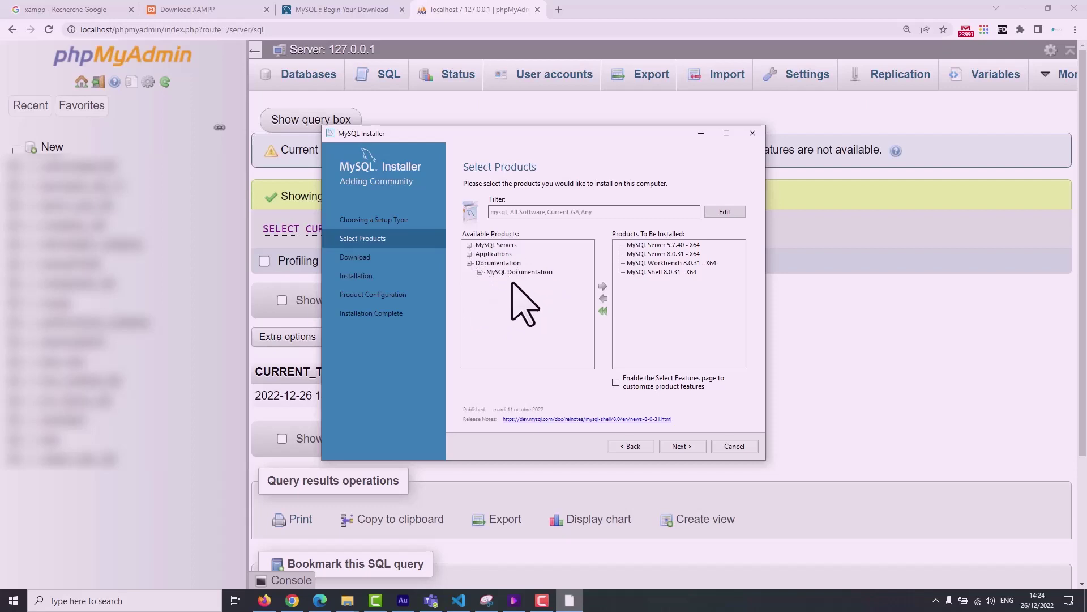
Browse the MySQL Documentation versions without adding any to the install list.
click(520, 272)
click(480, 272)
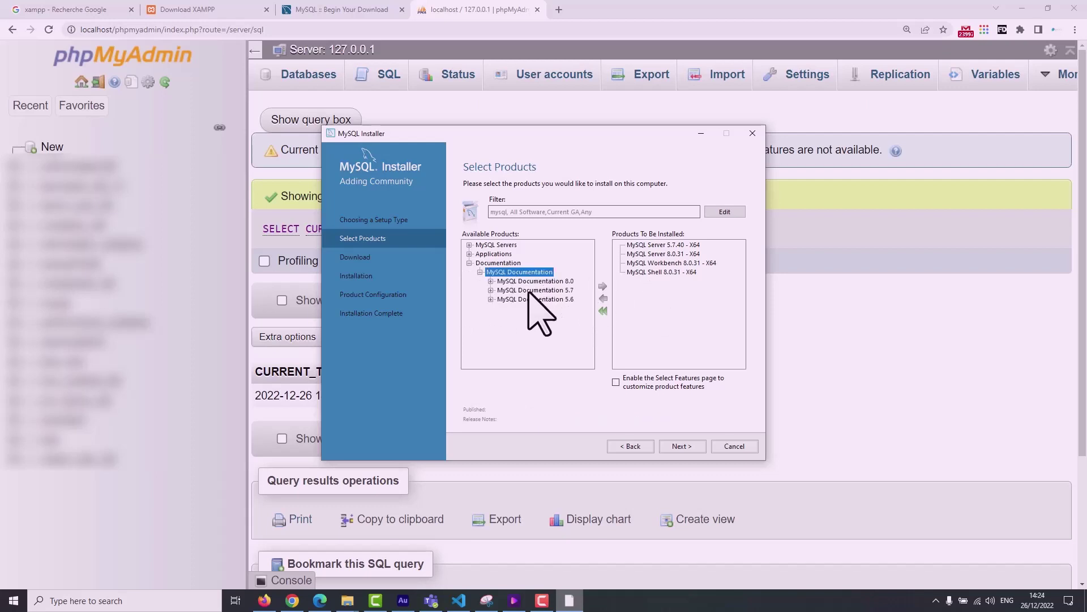
click(480, 271)
click(469, 263)
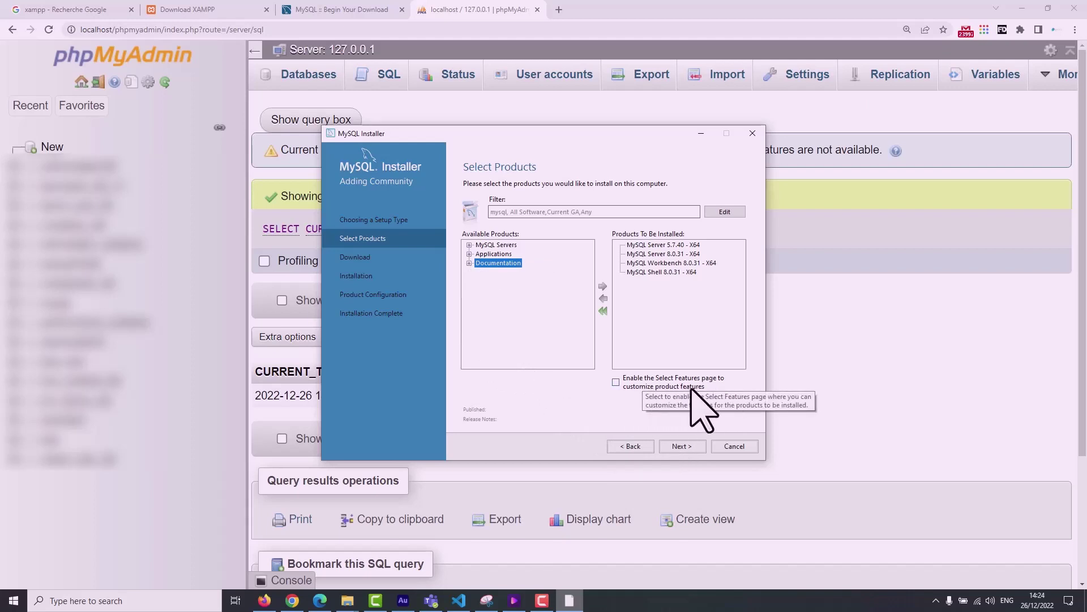
click(671, 281)
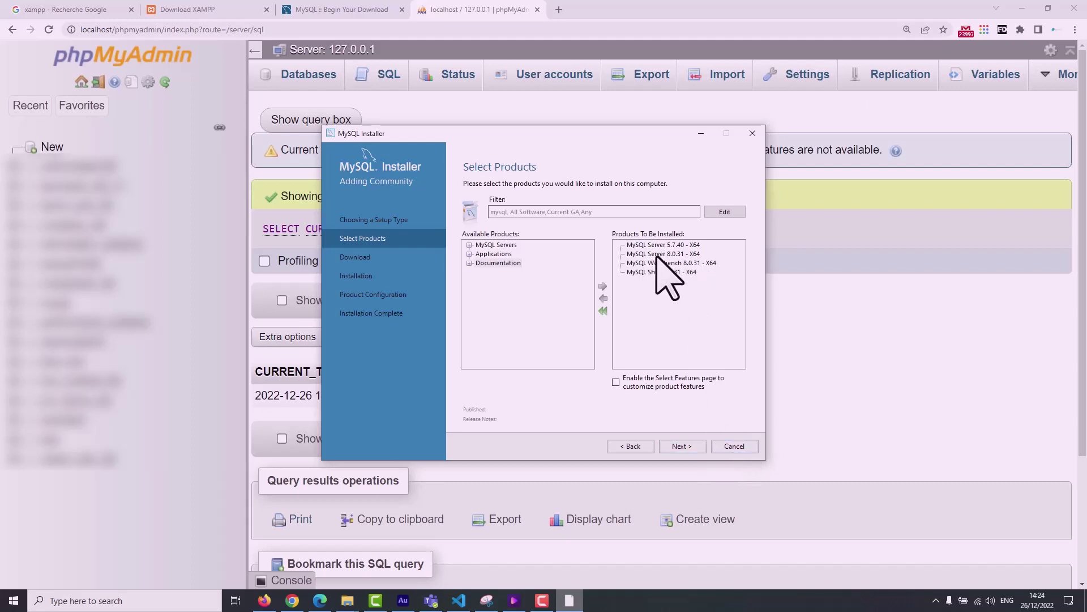
Download and install Server 5.7.40, Server 8.0.31, Workbench 8.0.31 and Shell 8.0.31.
click(681, 447)
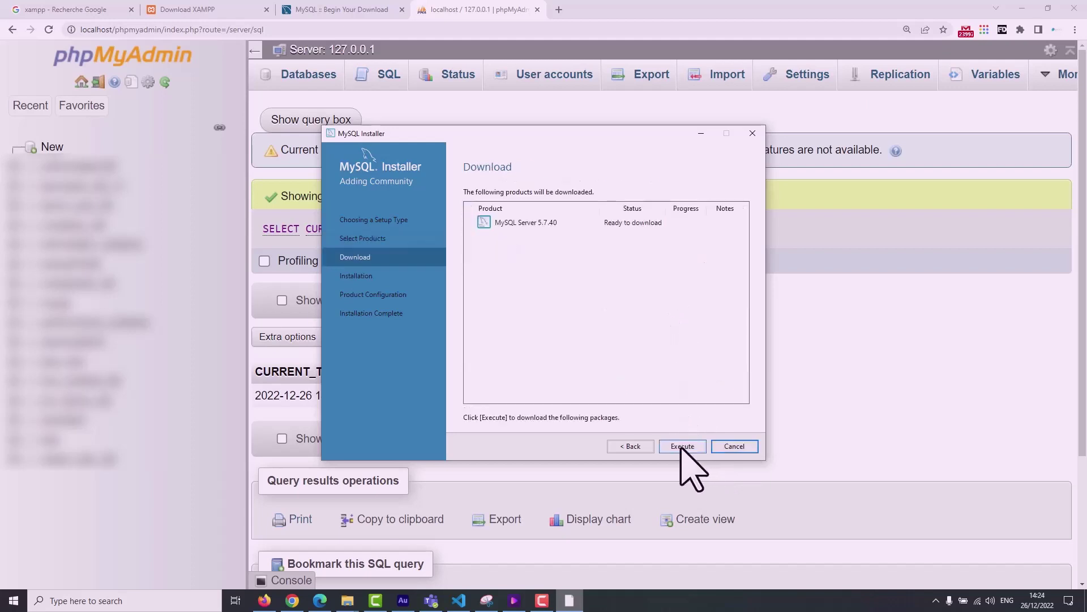
click(538, 224)
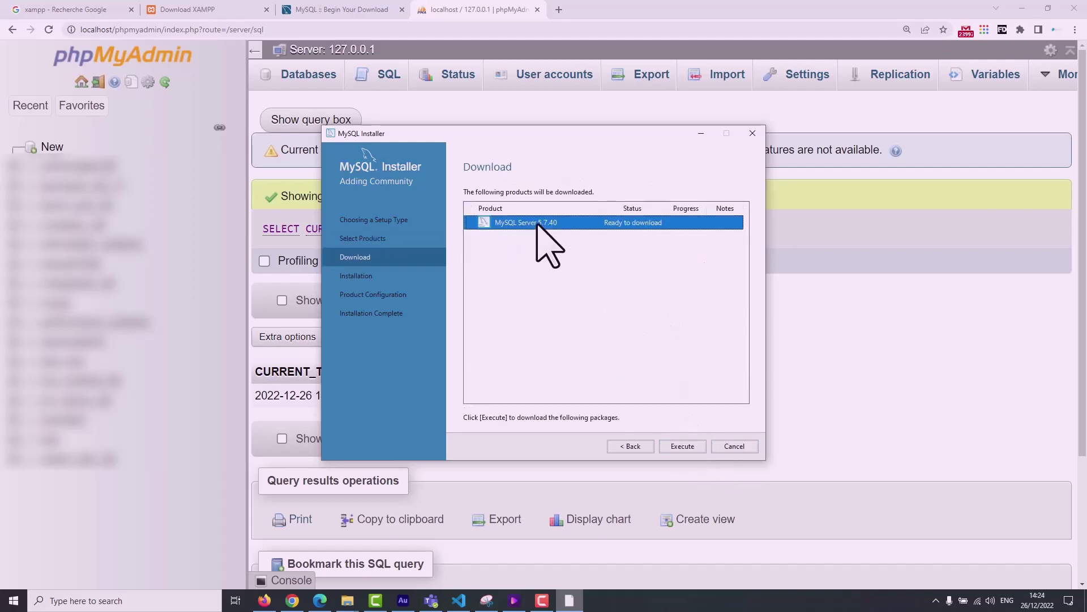
click(682, 446)
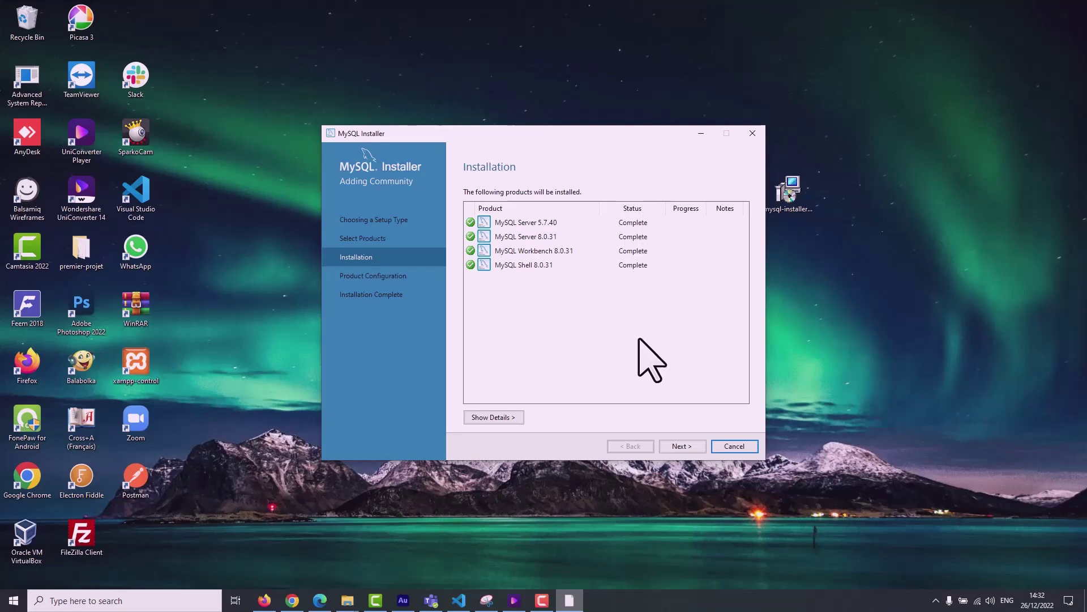
click(676, 446)
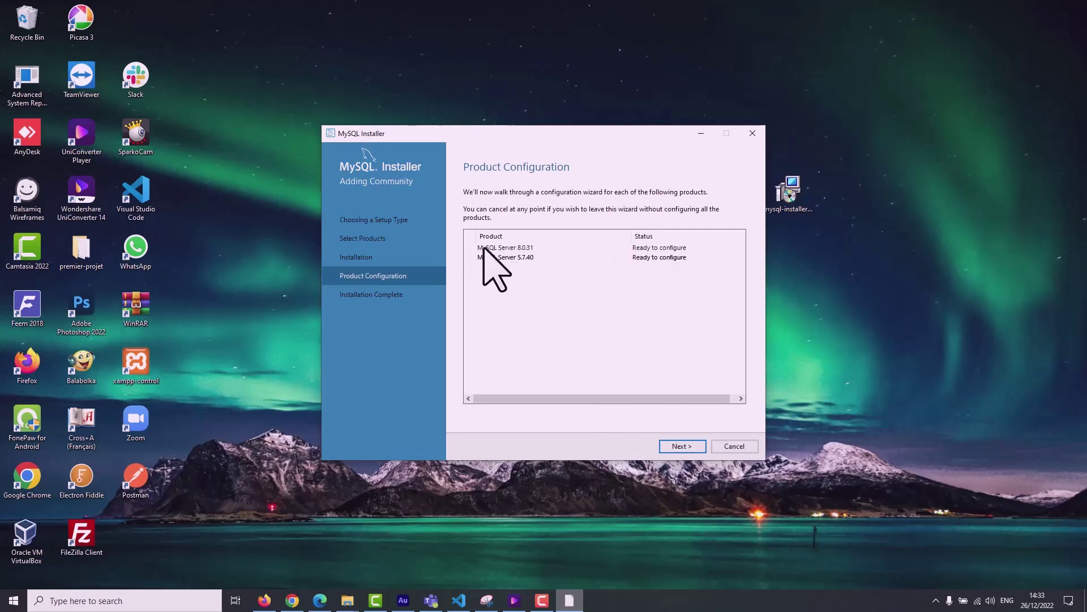
Begin configuring Server 8.0.31, keeping Development Computer as the configuration type.
click(682, 446)
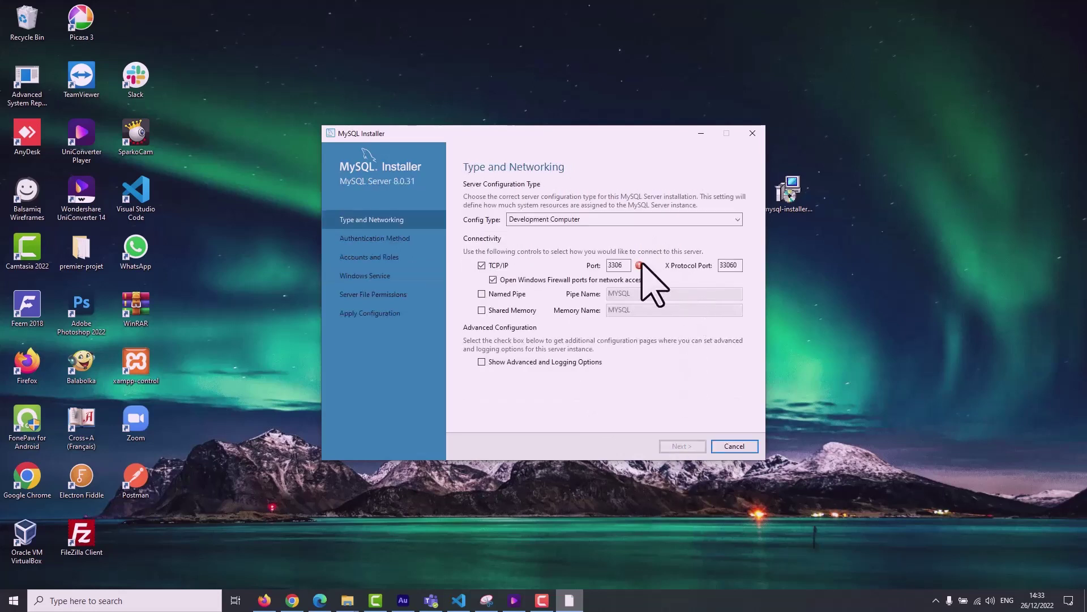
mouse_move(640, 265)
click(628, 221)
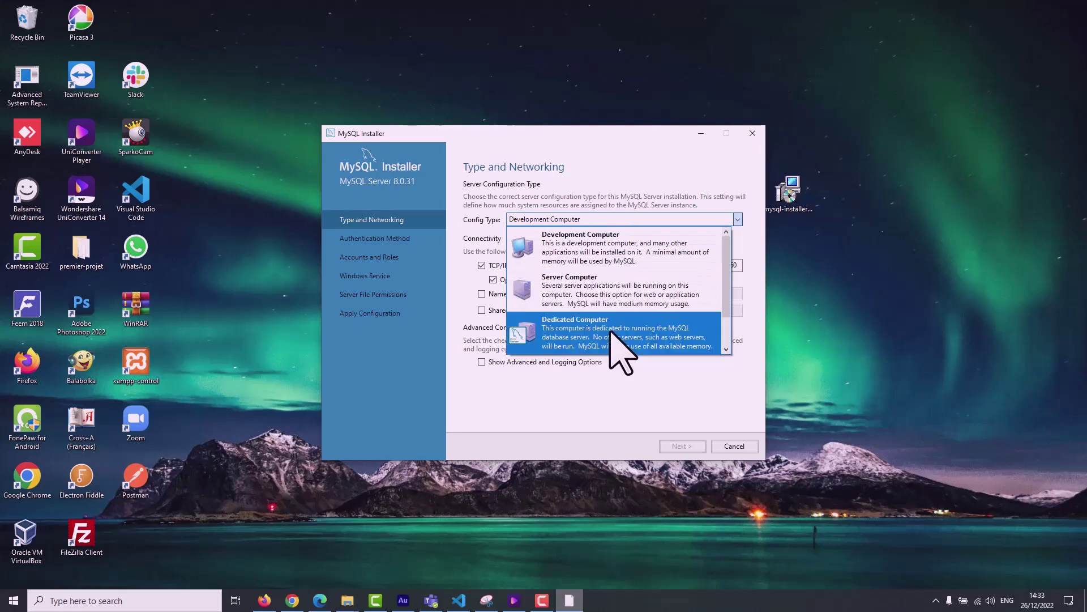
click(610, 243)
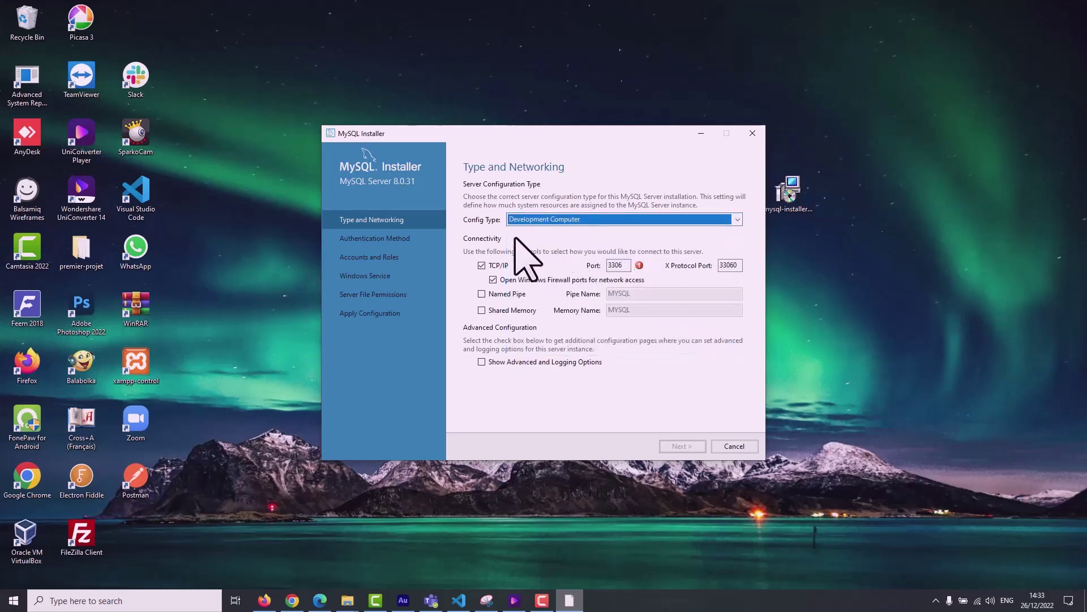
click(624, 265)
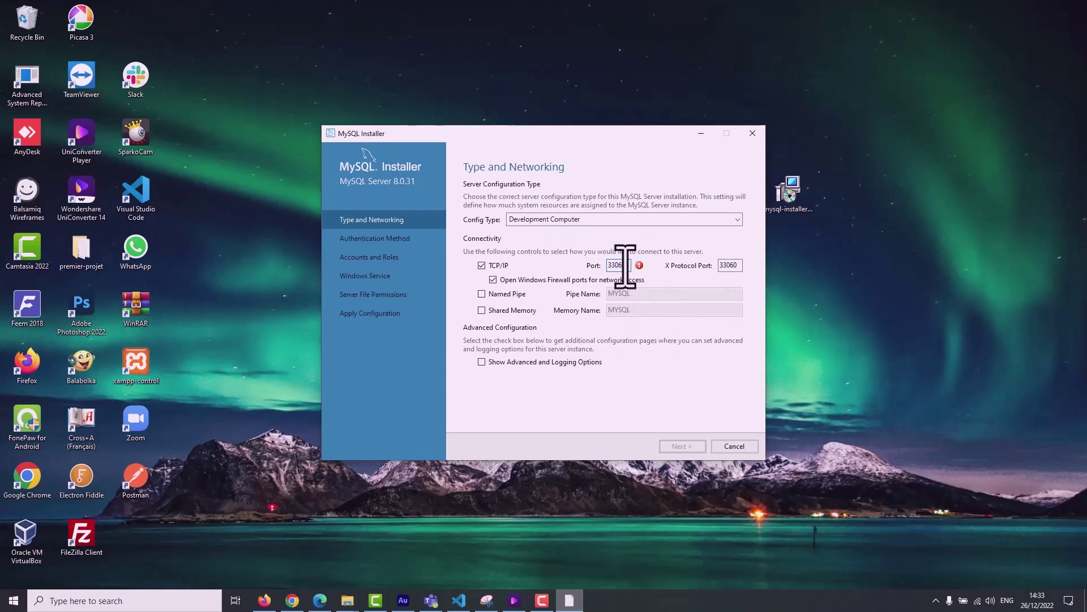
Change Server 8.0.31's TCP/IP port from 3306 to 3307 and continue.
key(BackSpace)
text(7)
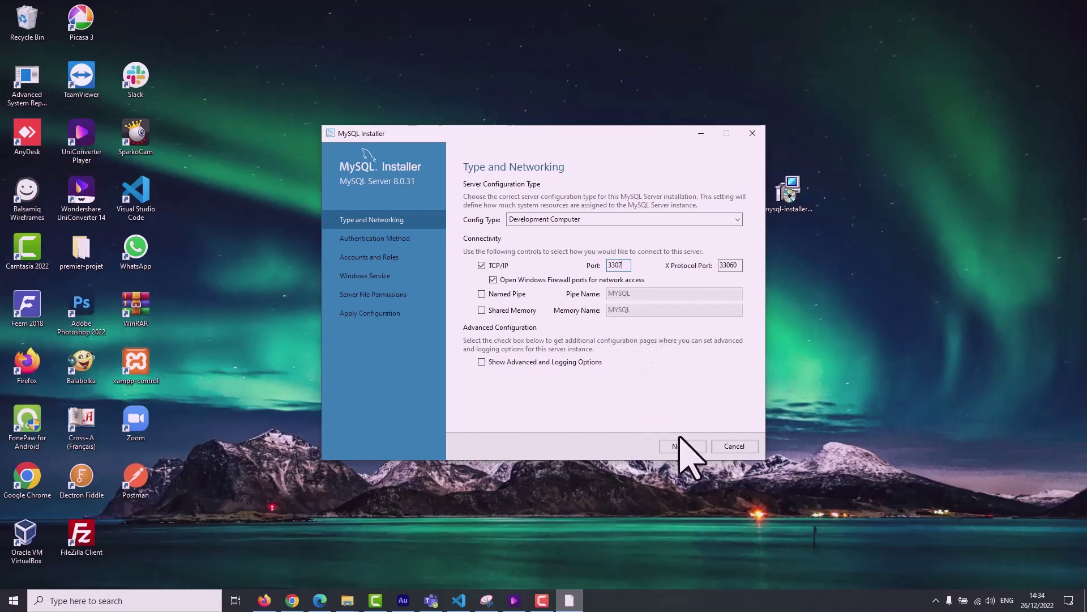
double_click(623, 266)
click(679, 447)
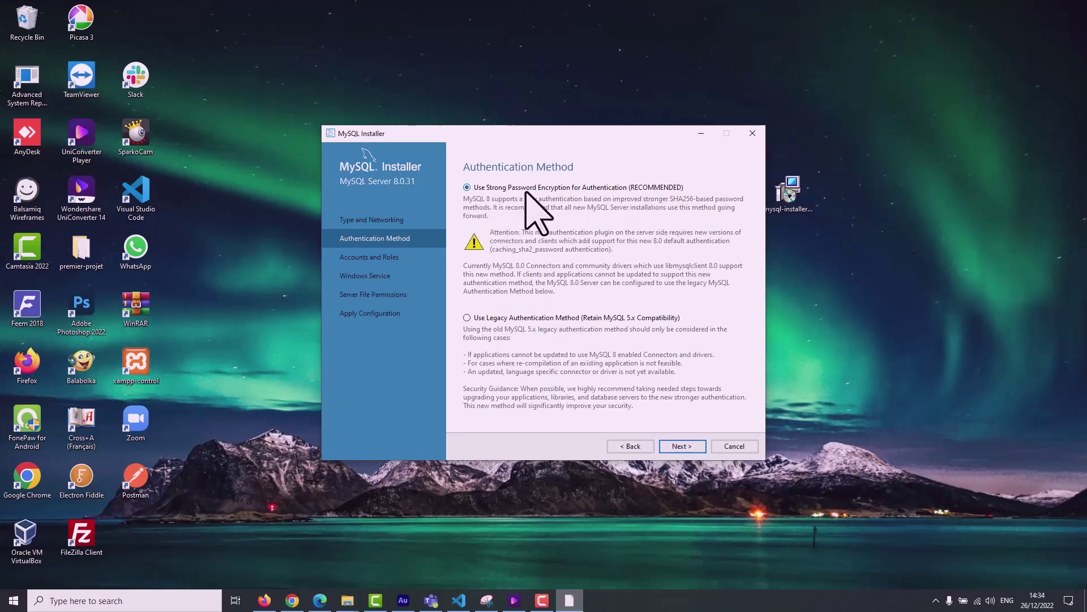
Enter and confirm the root account password for Server 8.0.31, then continue.
click(681, 447)
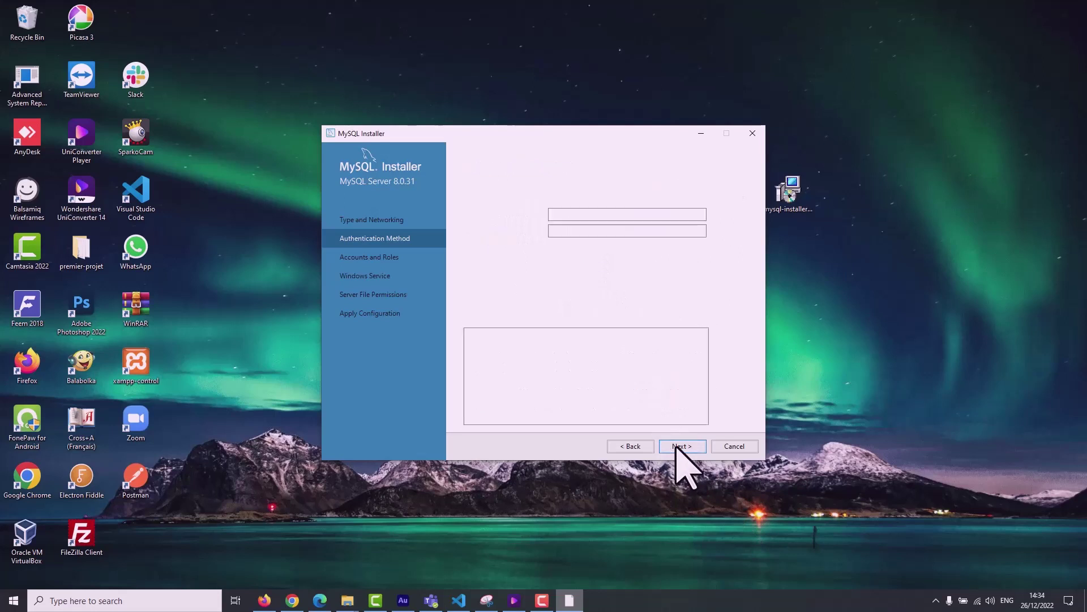
mouse_move(713, 218)
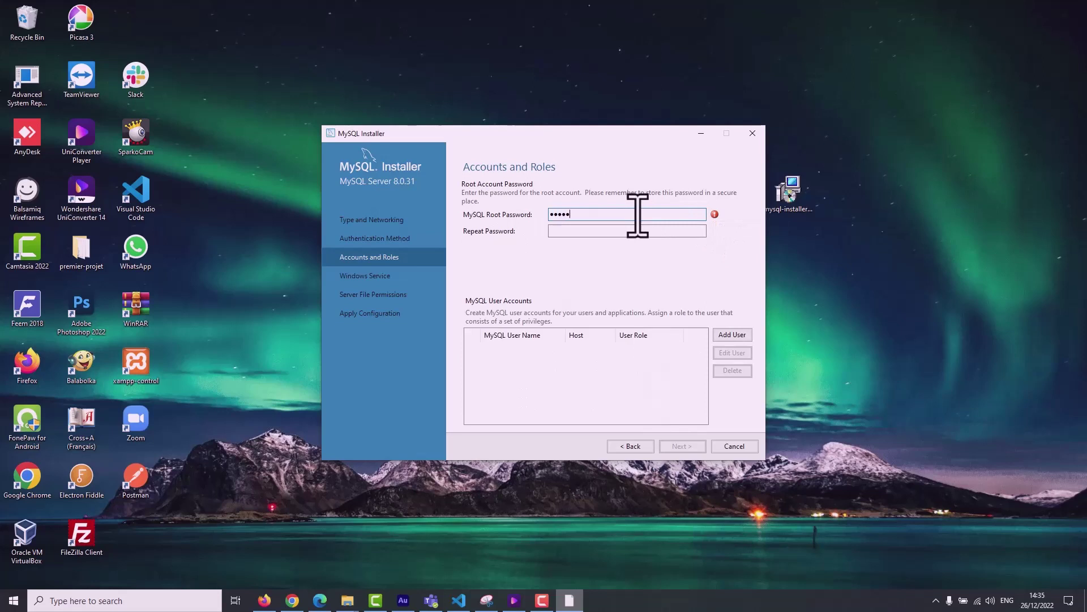
click(628, 232)
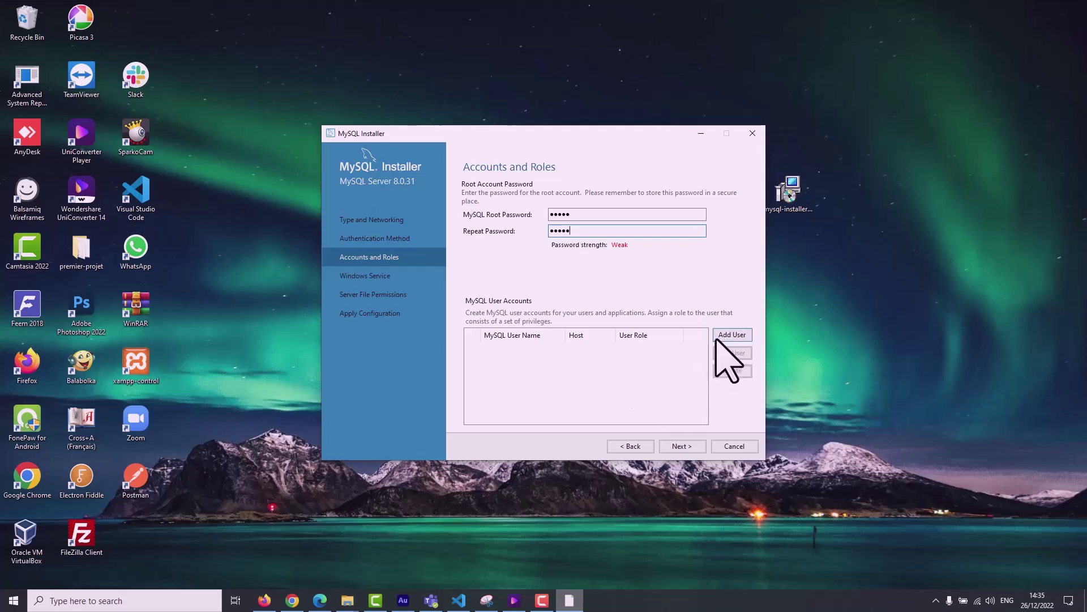
click(683, 446)
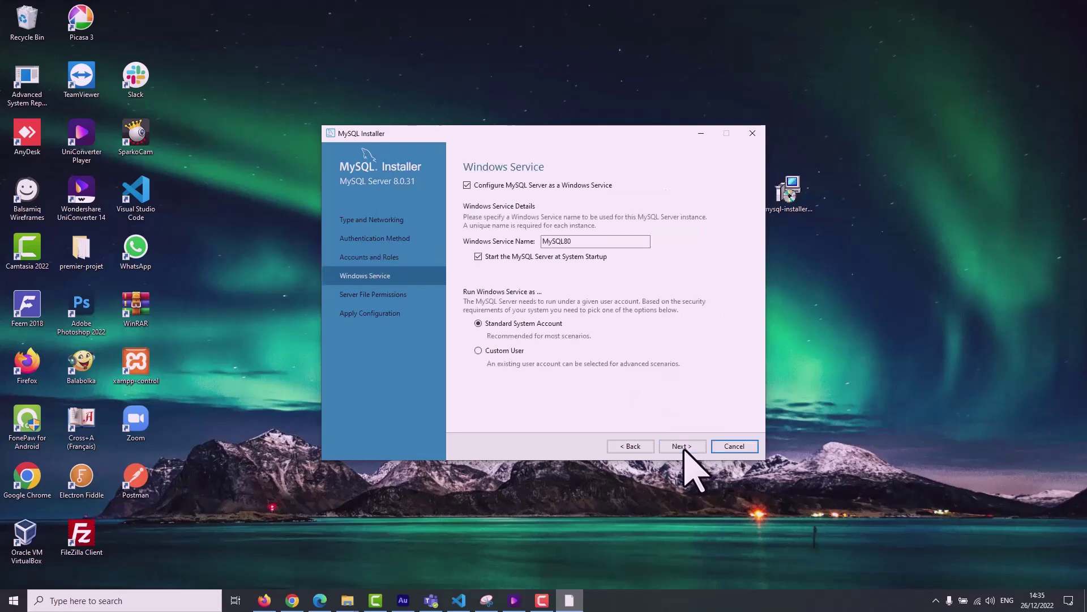
Turn off starting the MySQL80 service at system startup.
click(631, 446)
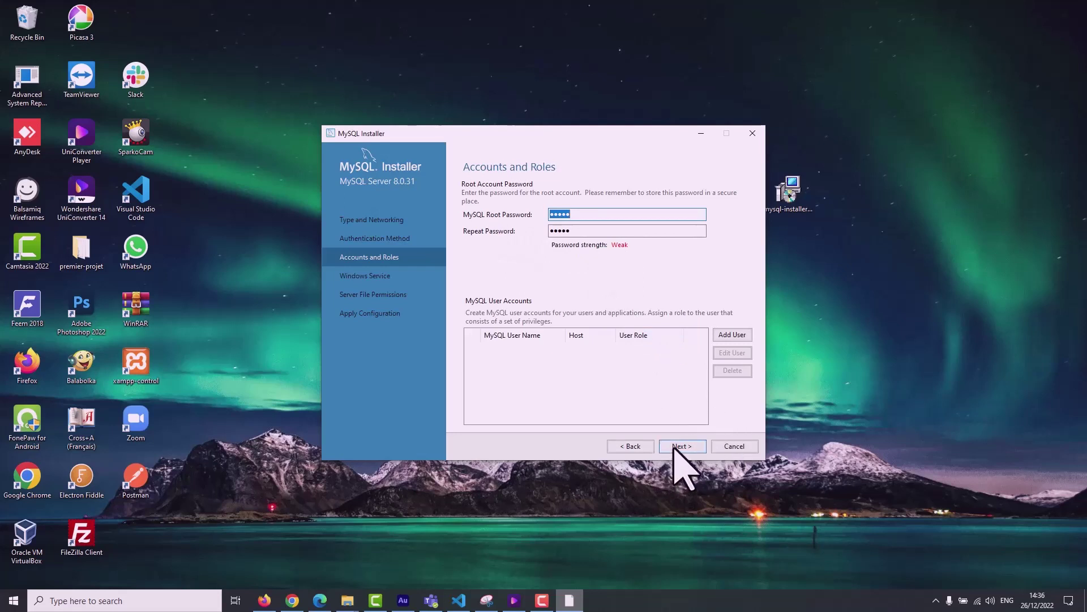
click(675, 448)
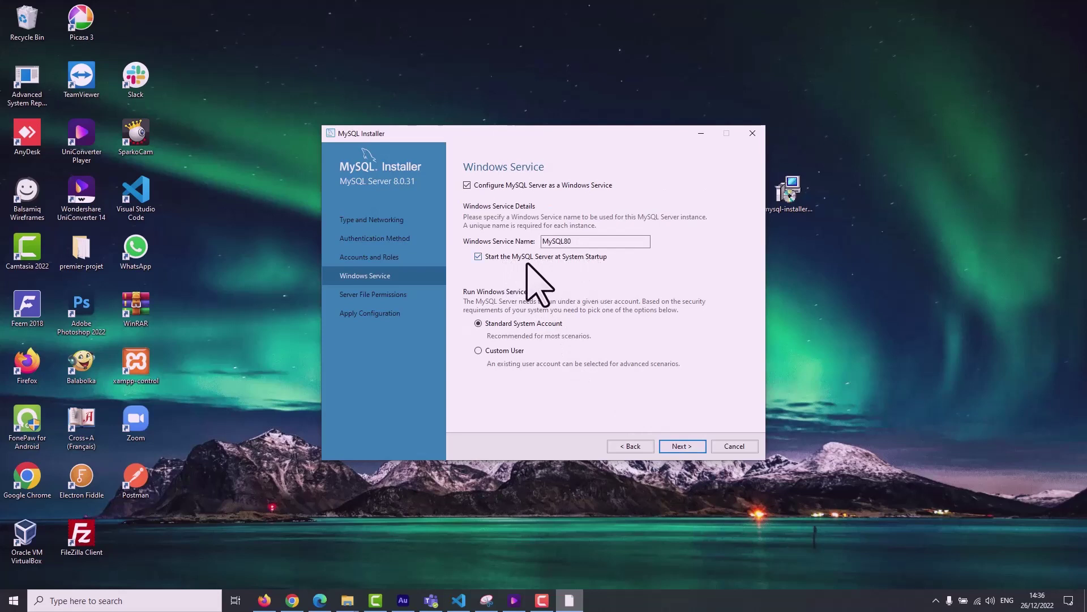
click(479, 257)
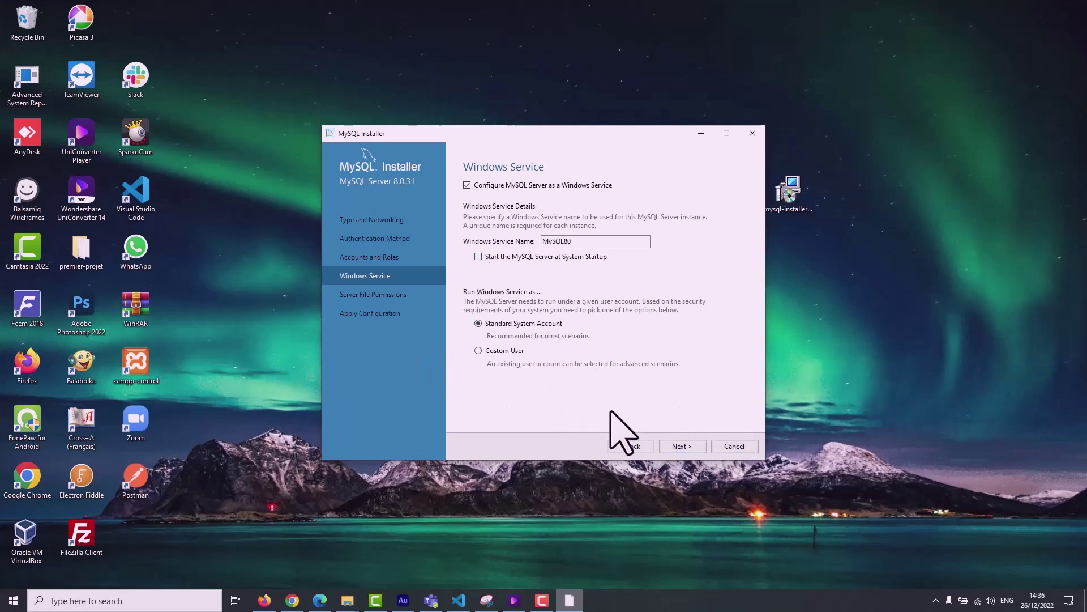
Keep the default server file permissions and proceed to Apply Configuration.
click(673, 448)
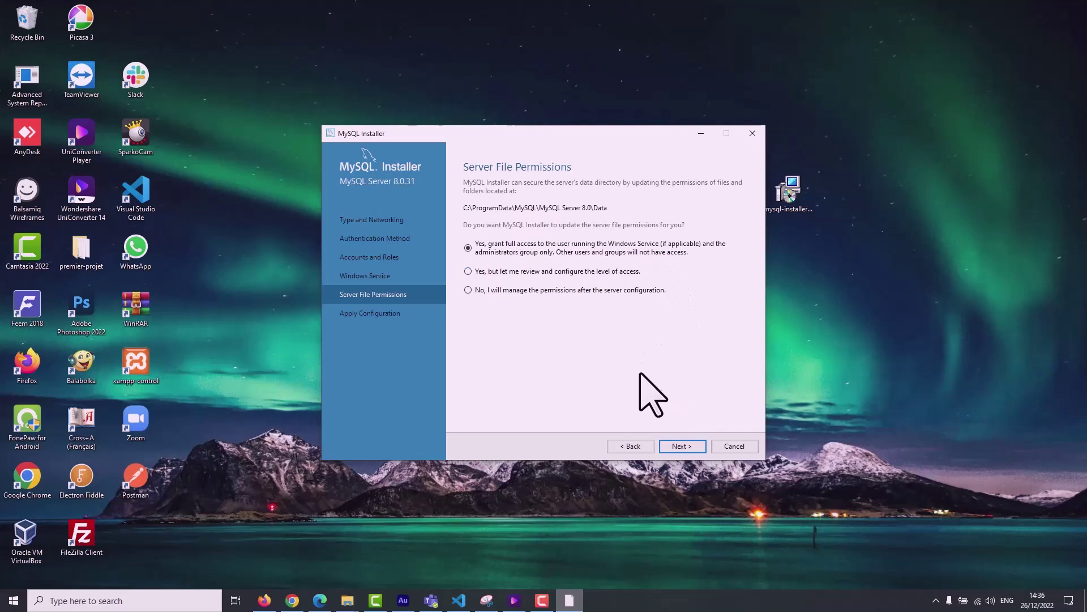
click(681, 447)
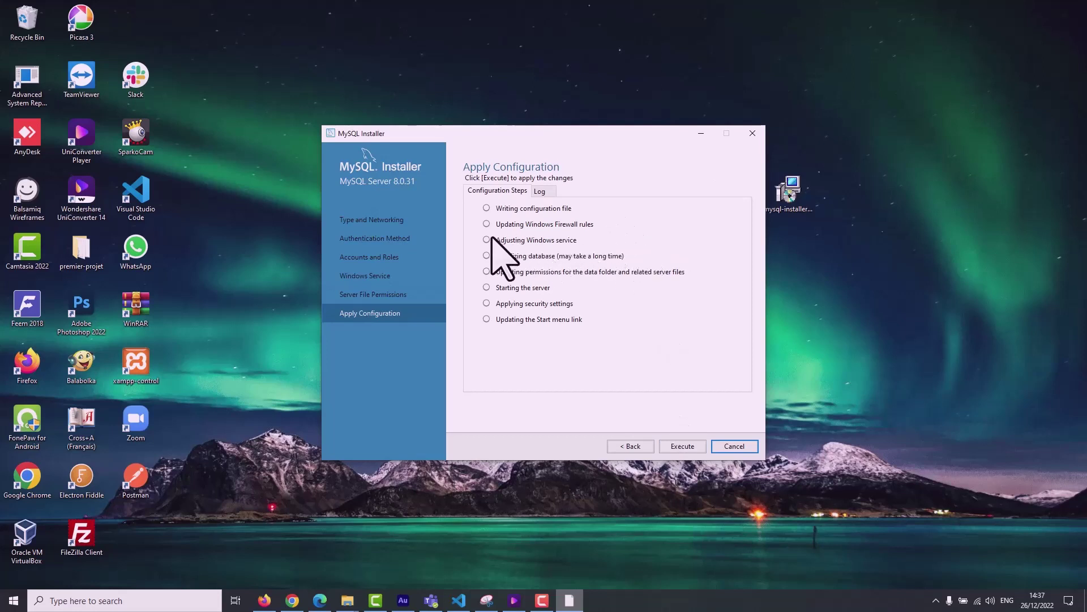
Execute all eight Server 8.0.31 configuration steps and finish.
click(667, 447)
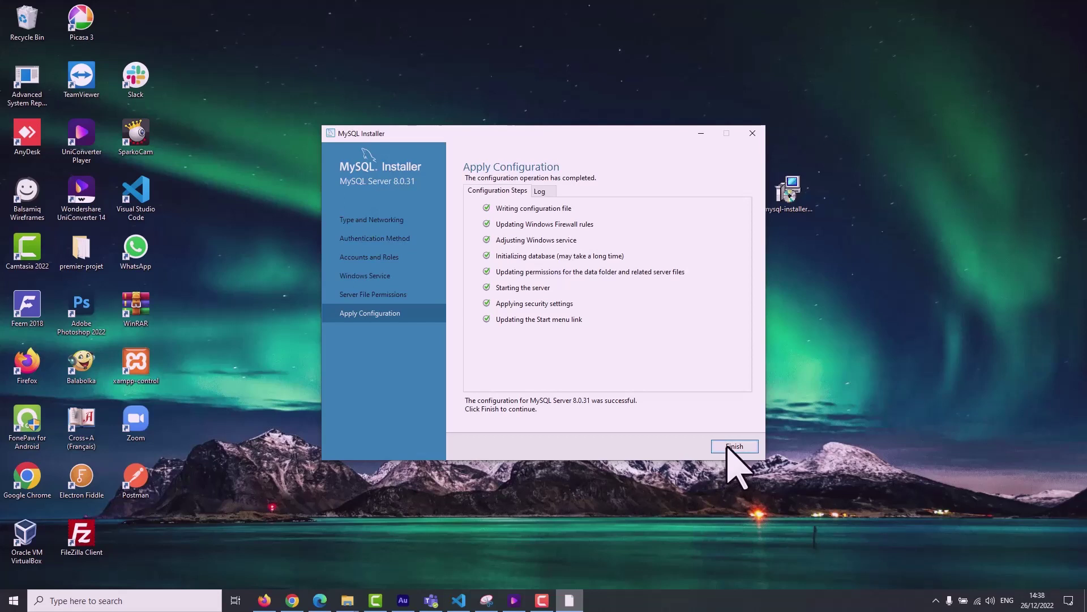
click(728, 446)
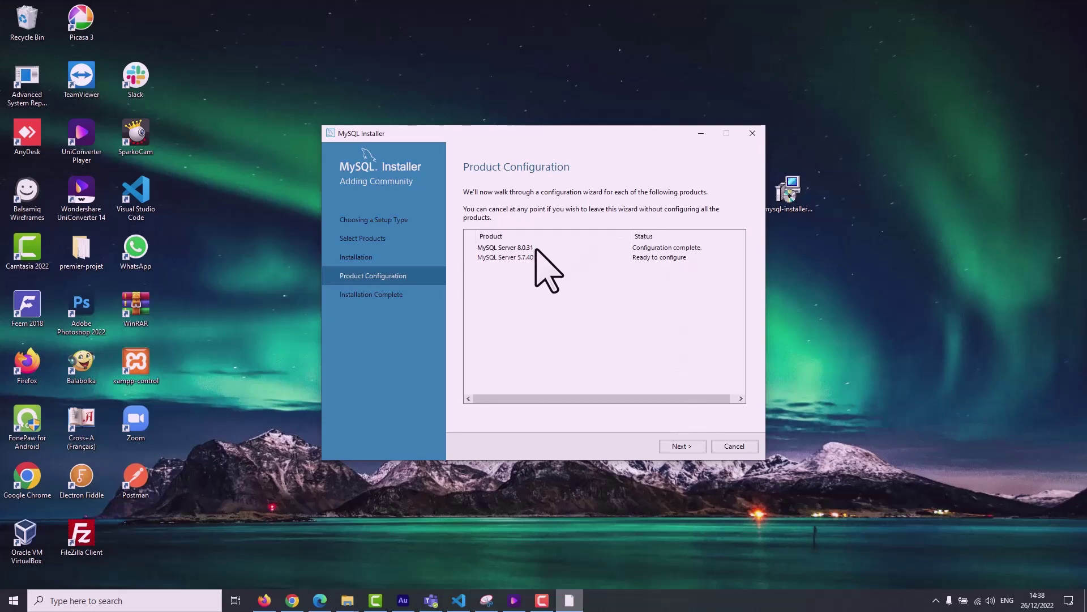
Start configuring Server 5.7.40 and begin editing its 3306 TCP/IP port value.
click(674, 446)
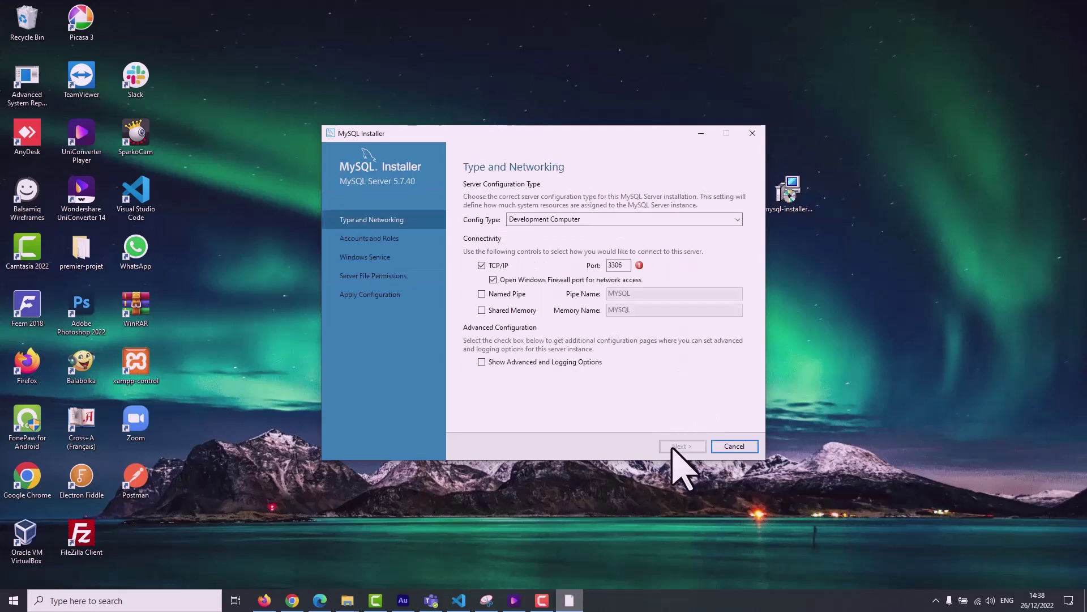
click(626, 266)
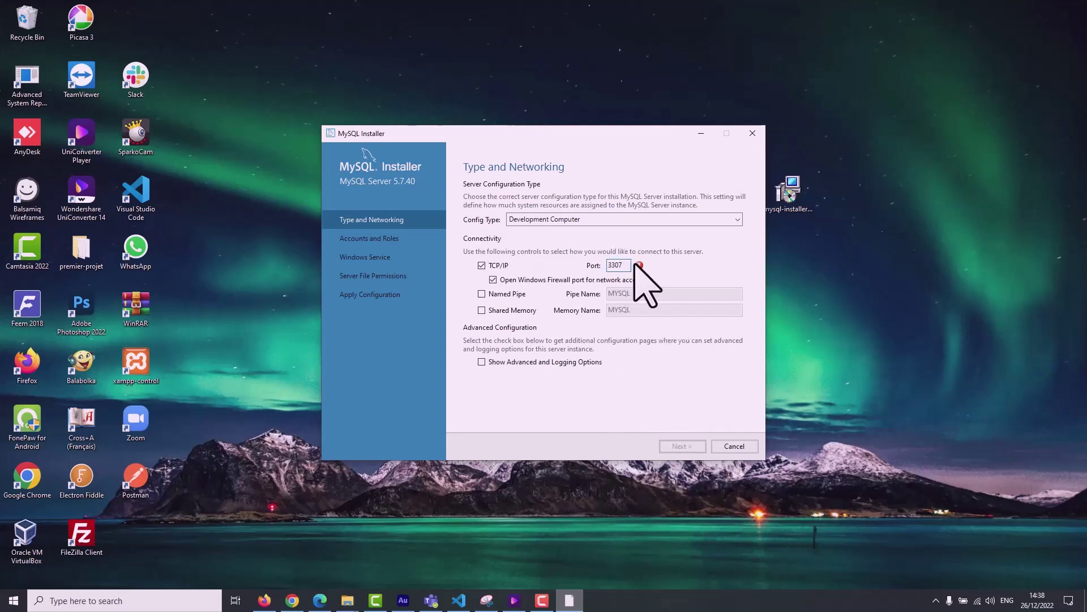
mouse_move(639, 265)
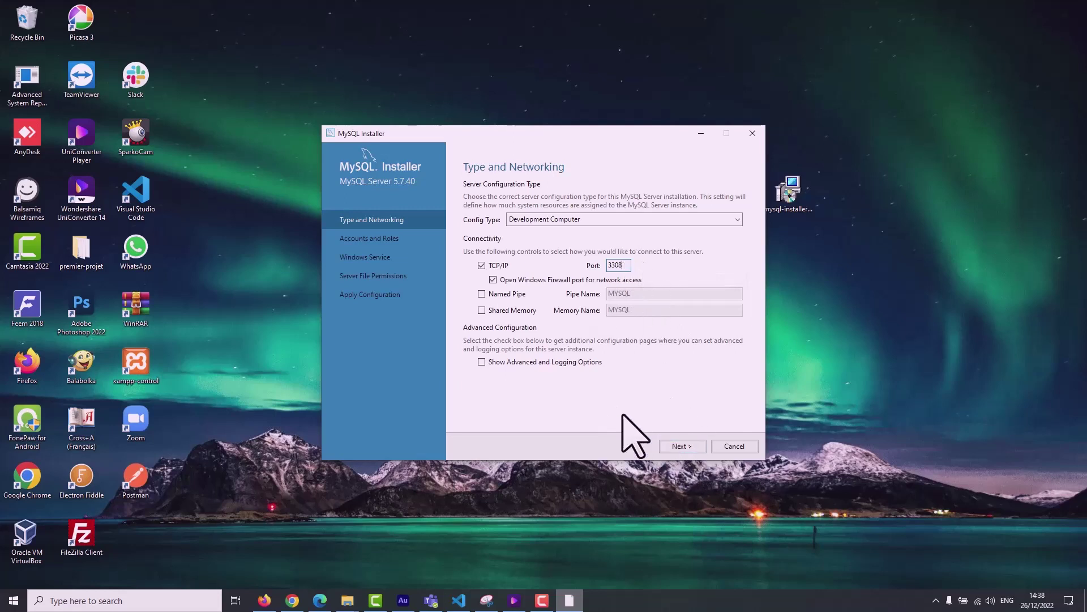
Enter and confirm a root password for Server 5.7.40 on the Accounts and Roles page.
click(670, 445)
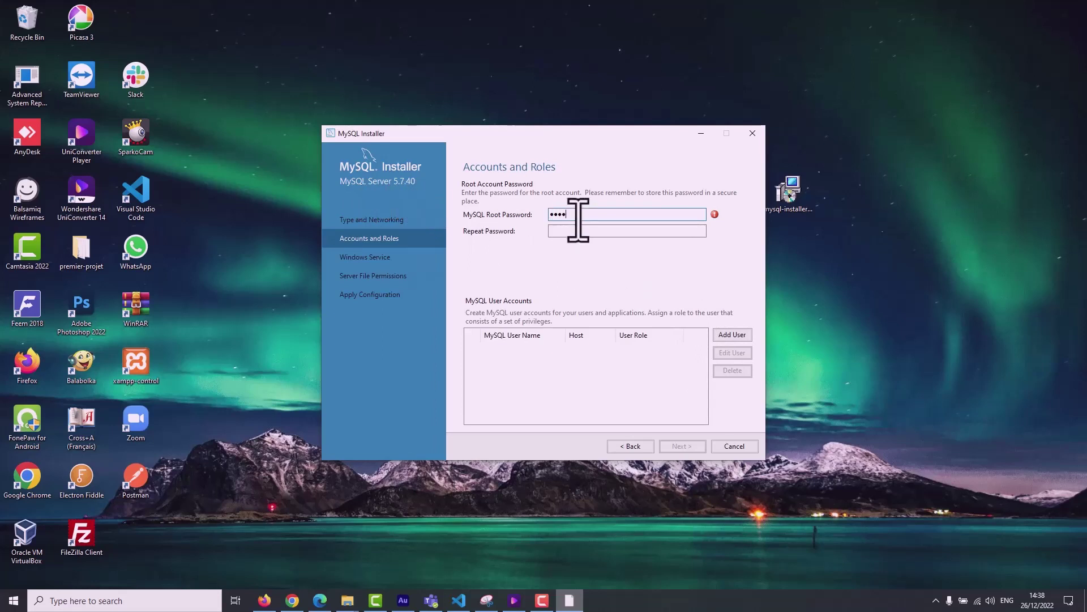
click(563, 232)
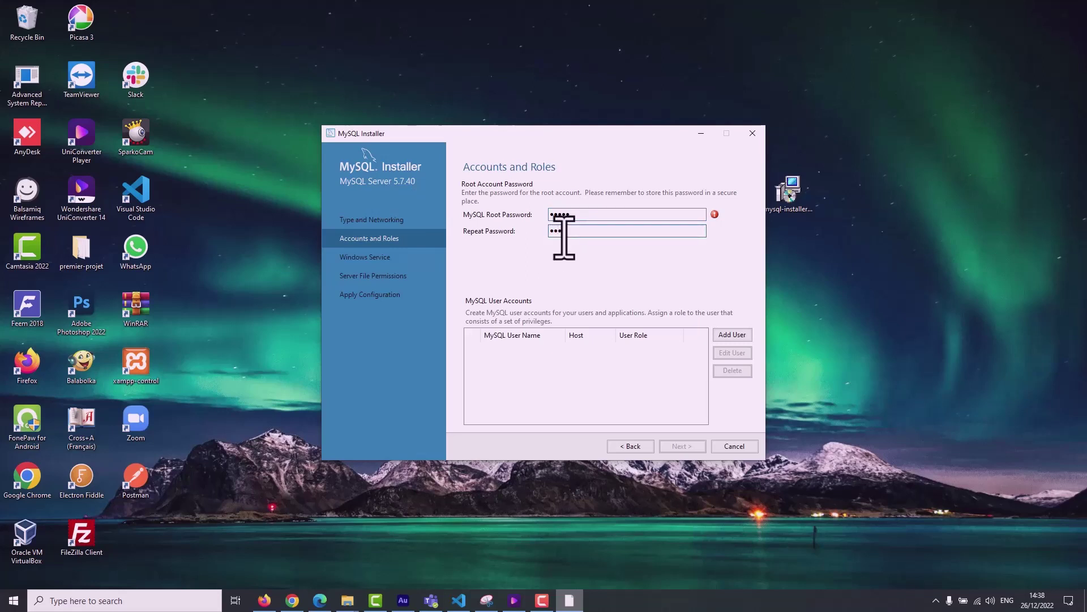
text(12345)
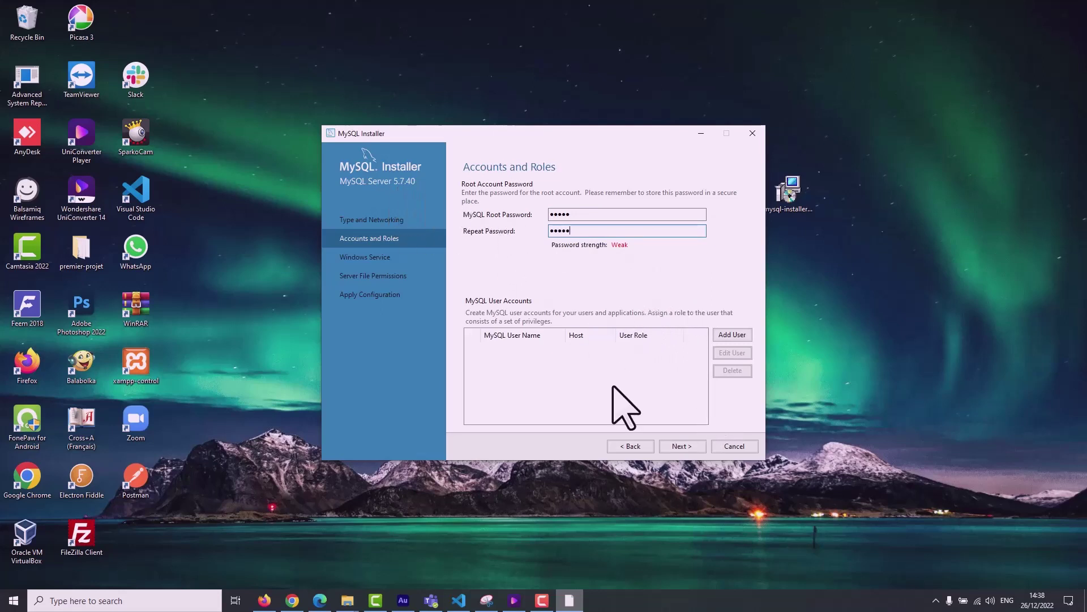
Keep the default MySQL57 Windows service and file permission settings, advancing to Apply Configuration.
click(680, 446)
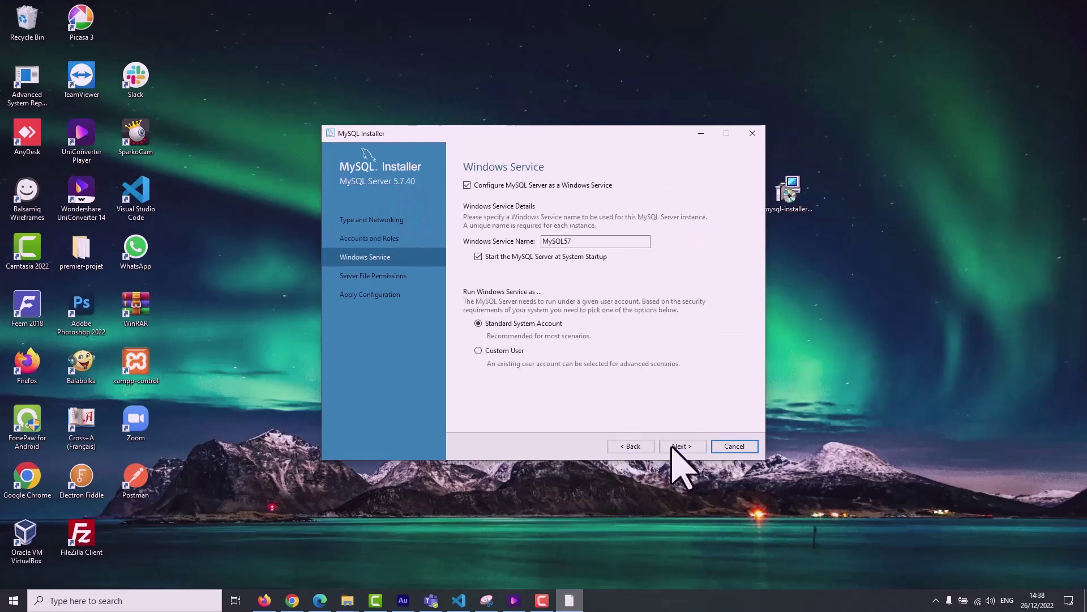
click(677, 446)
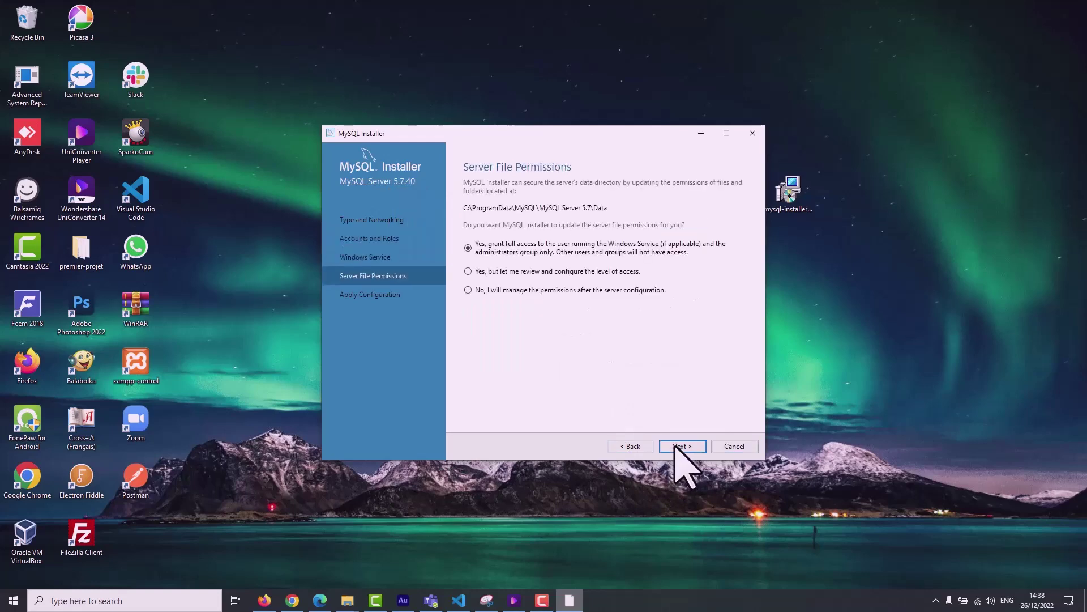
click(637, 446)
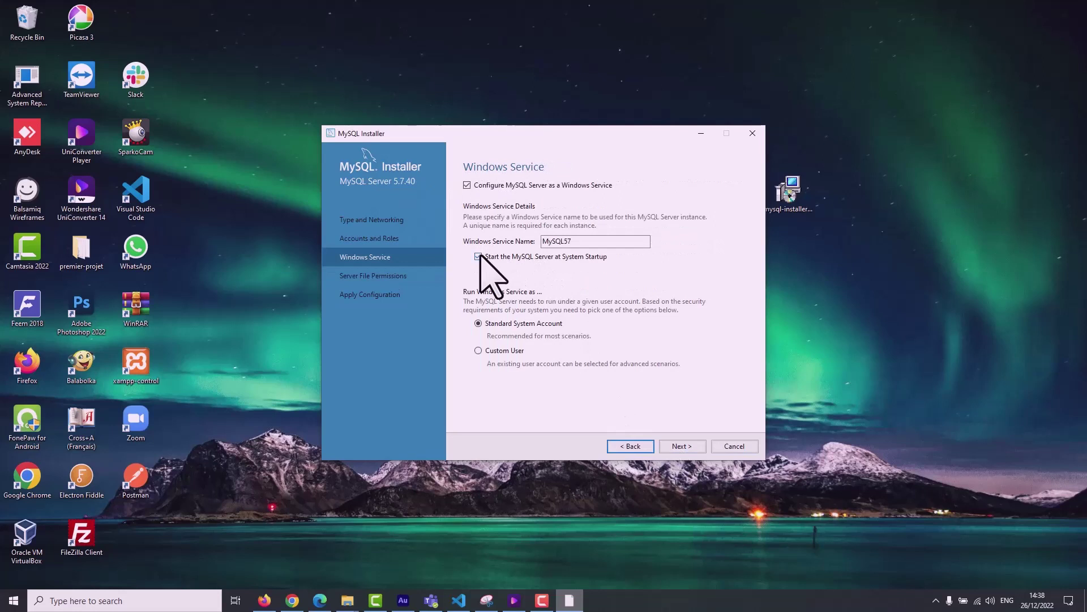
click(679, 447)
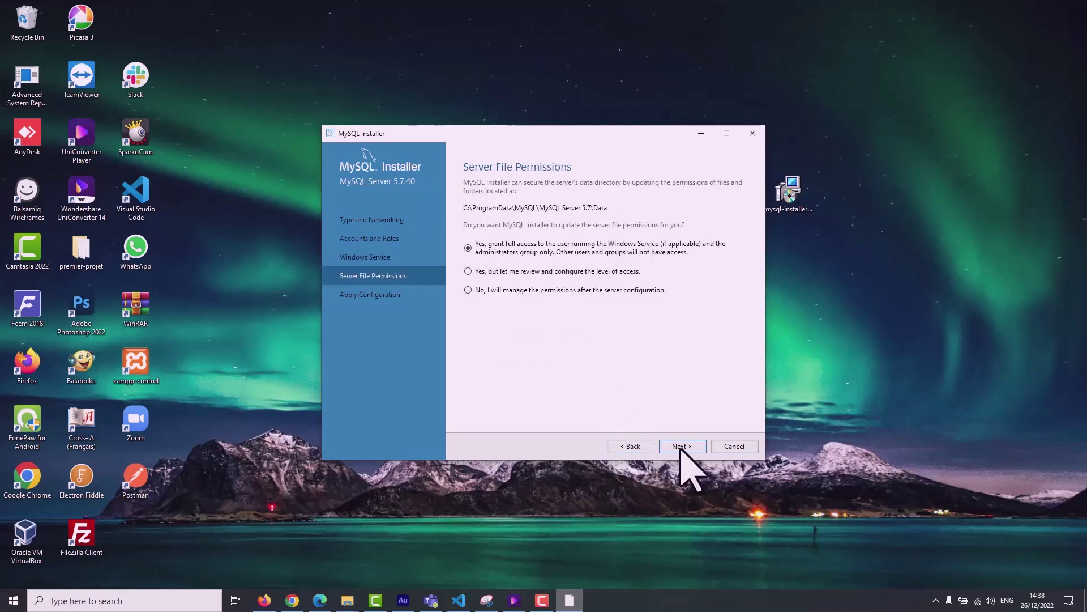
click(679, 447)
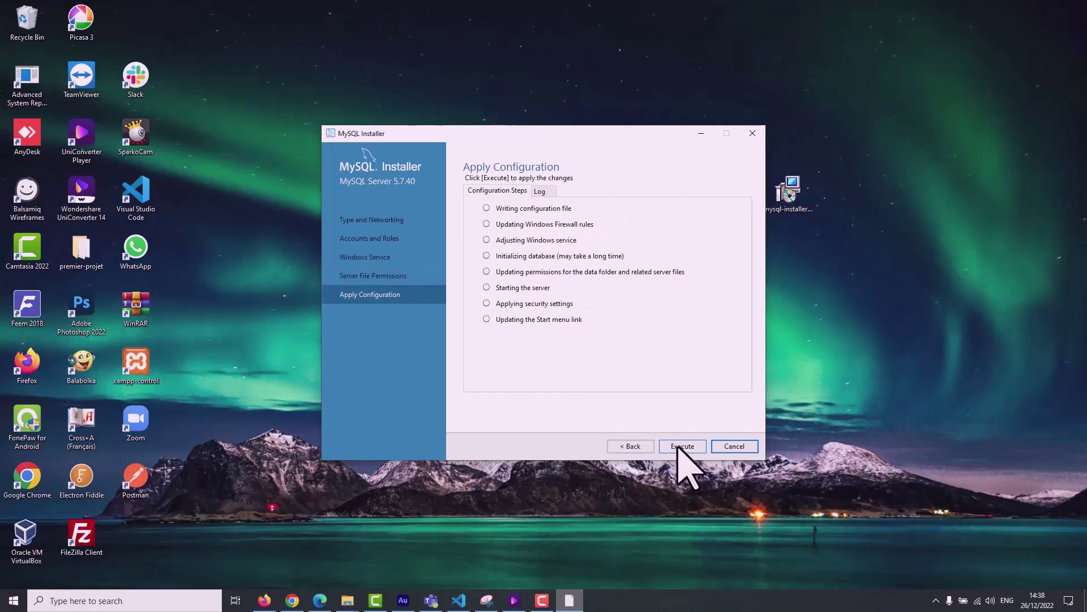
Execute the eight Server 5.7.40 configuration steps and finish back to the product list.
click(678, 446)
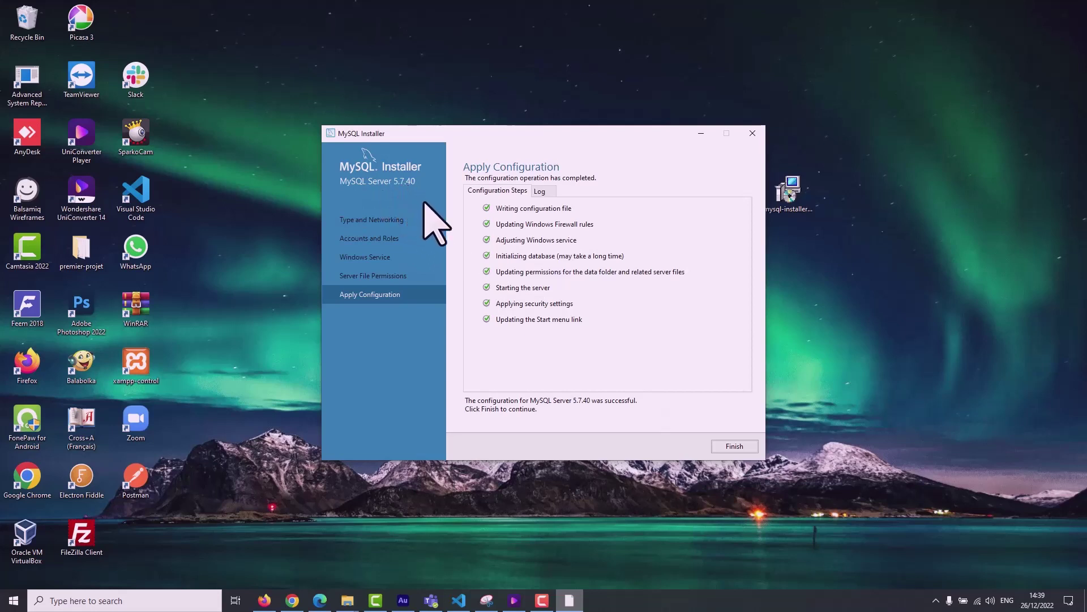
click(727, 446)
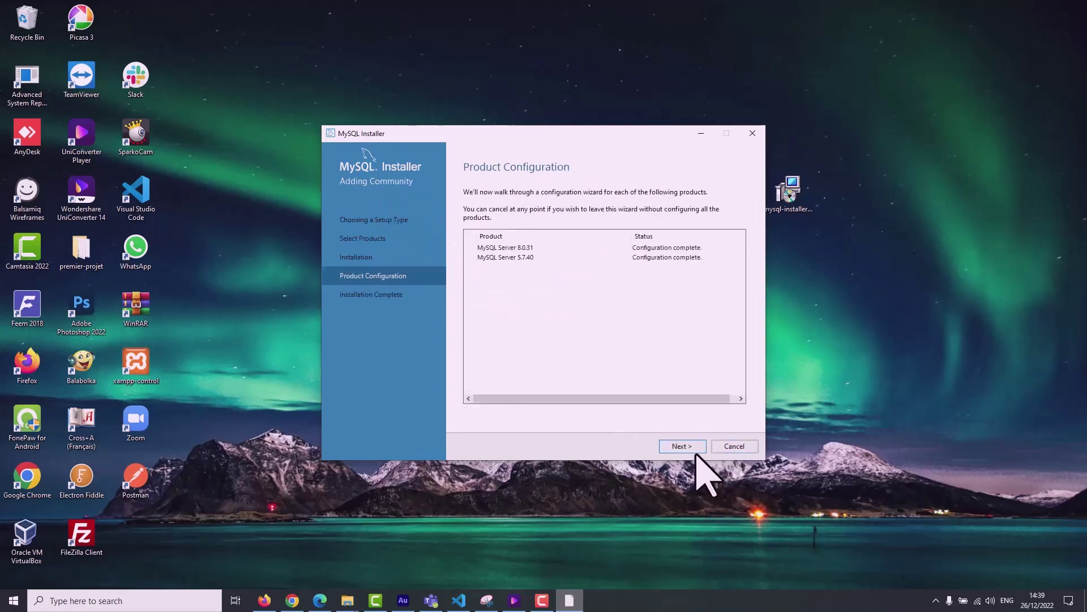
Exit MySQL Installer and launch MySQL Workbench 8.0 CE from a 'work' search.
click(730, 447)
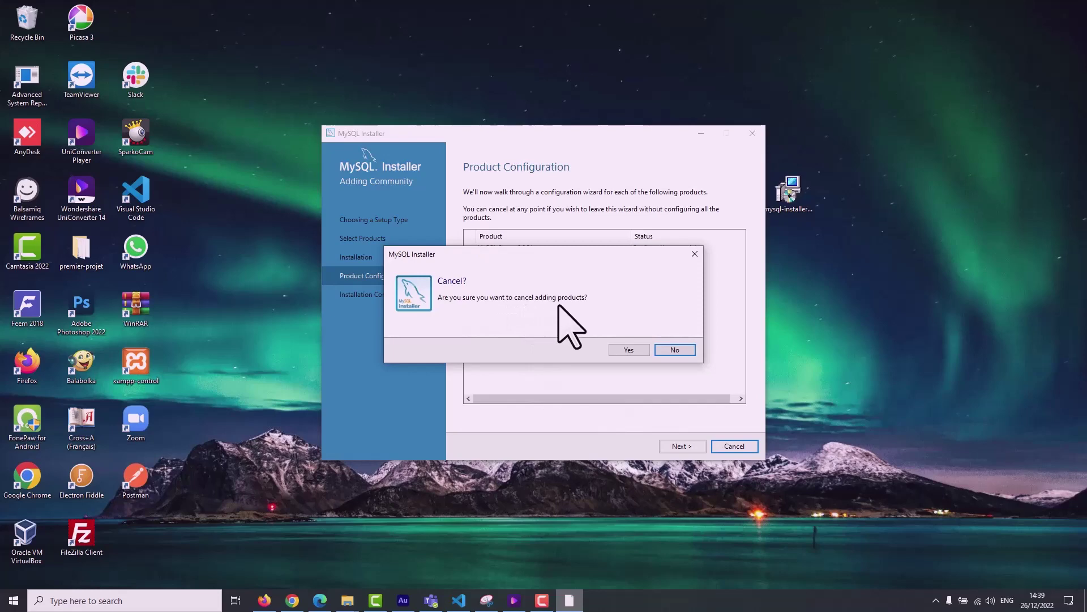
click(684, 255)
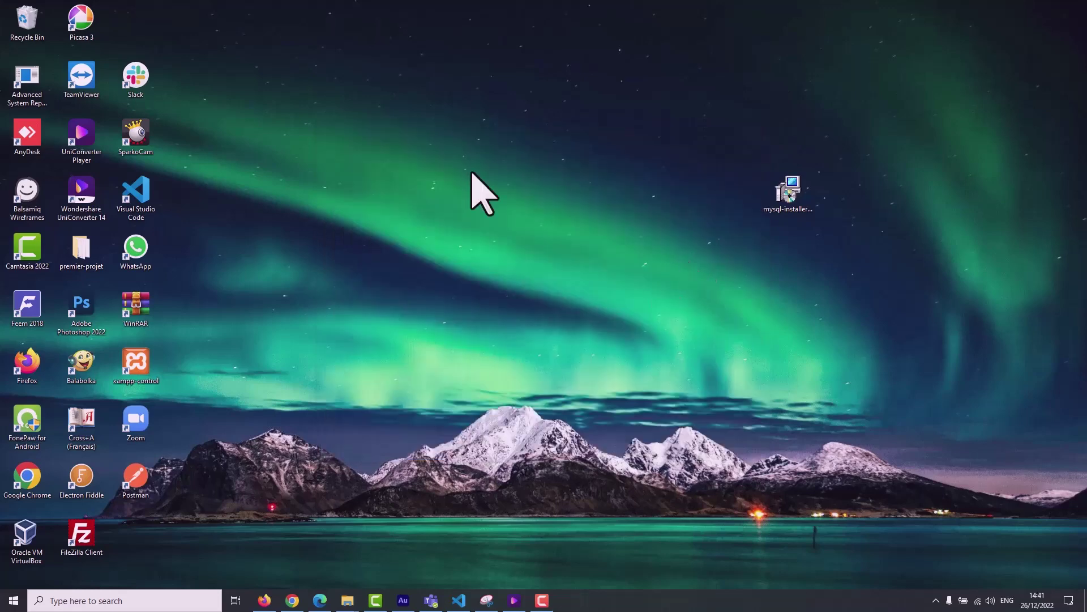
key(super)
text(w)
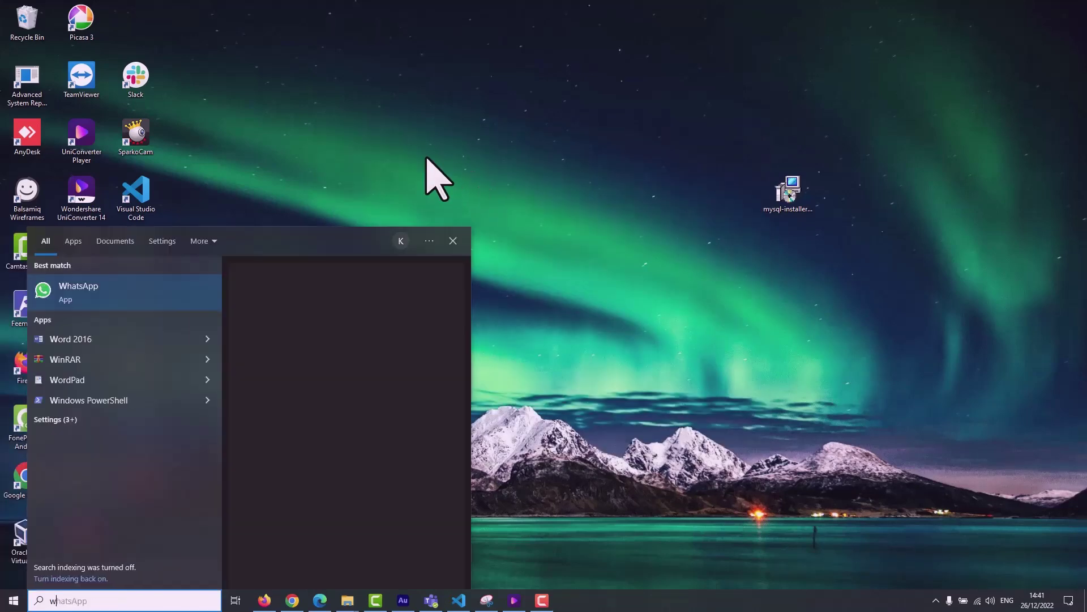
text(ork)
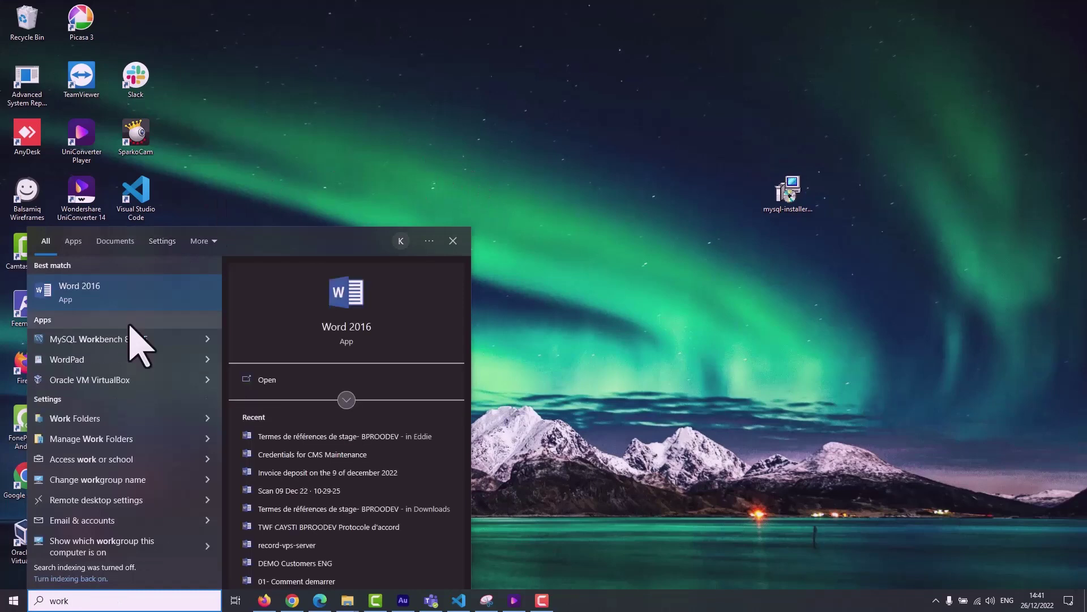
click(118, 342)
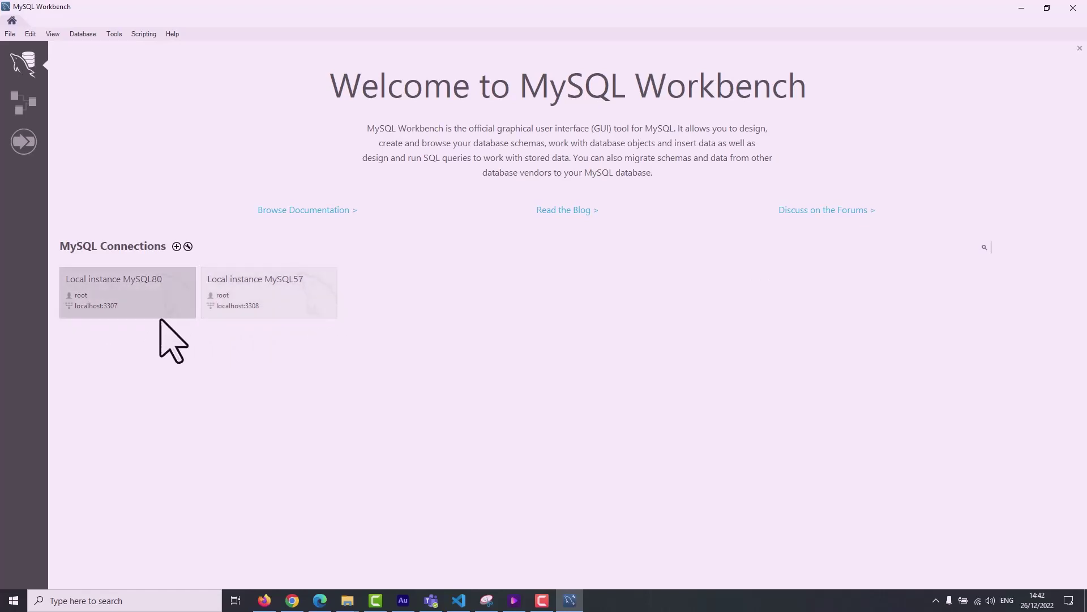
Open the Local instance MySQL80 connection on port 3307 with the root password.
click(126, 293)
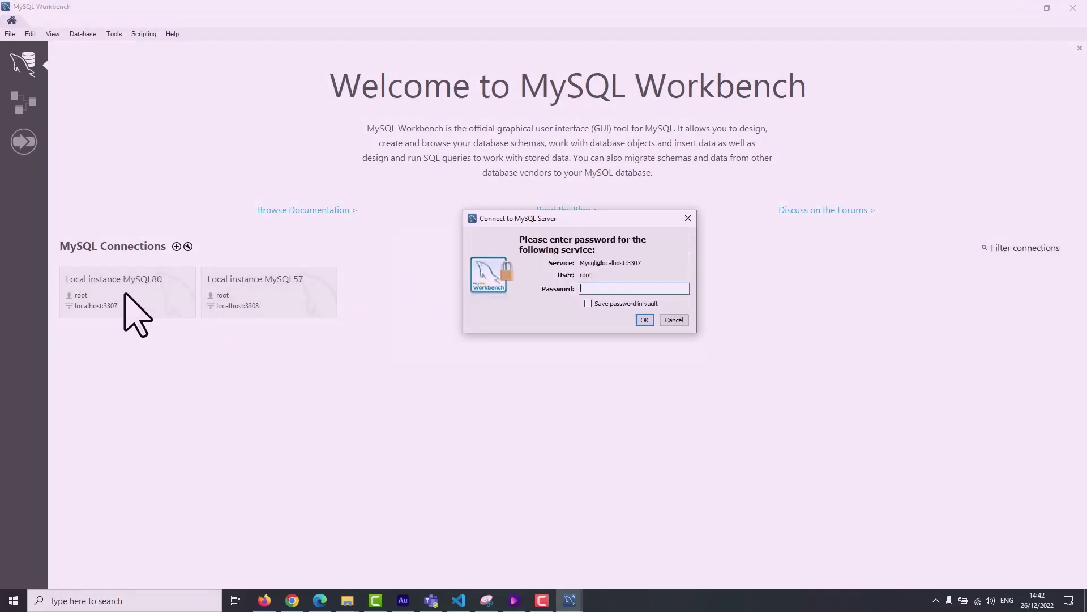
click(673, 321)
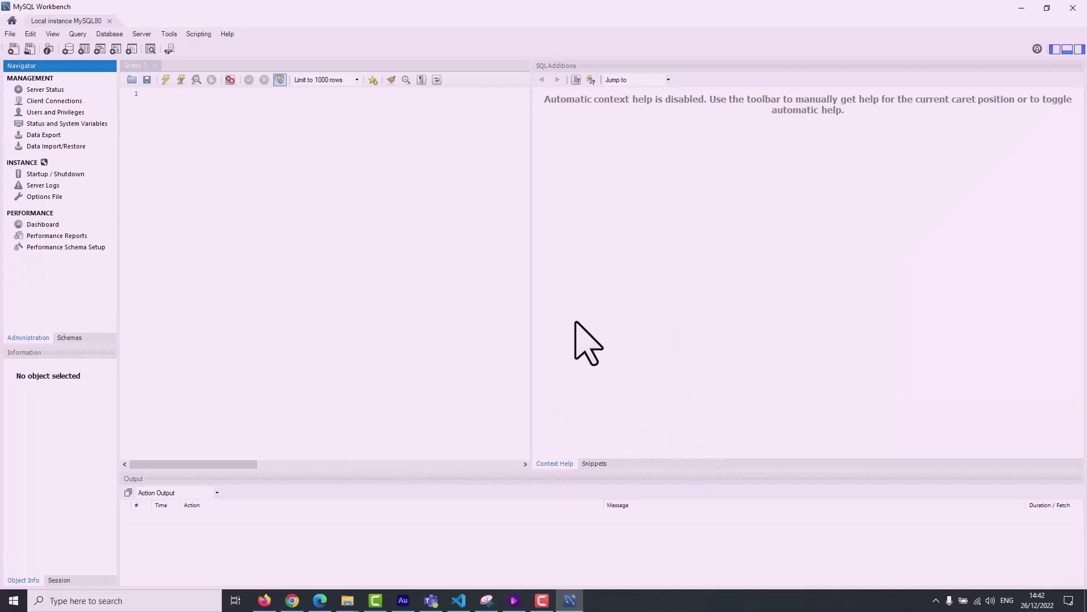
Widen the query editor and write SELECT on line 1 of Query 1.
drag(532, 223, 667, 258)
click(321, 167)
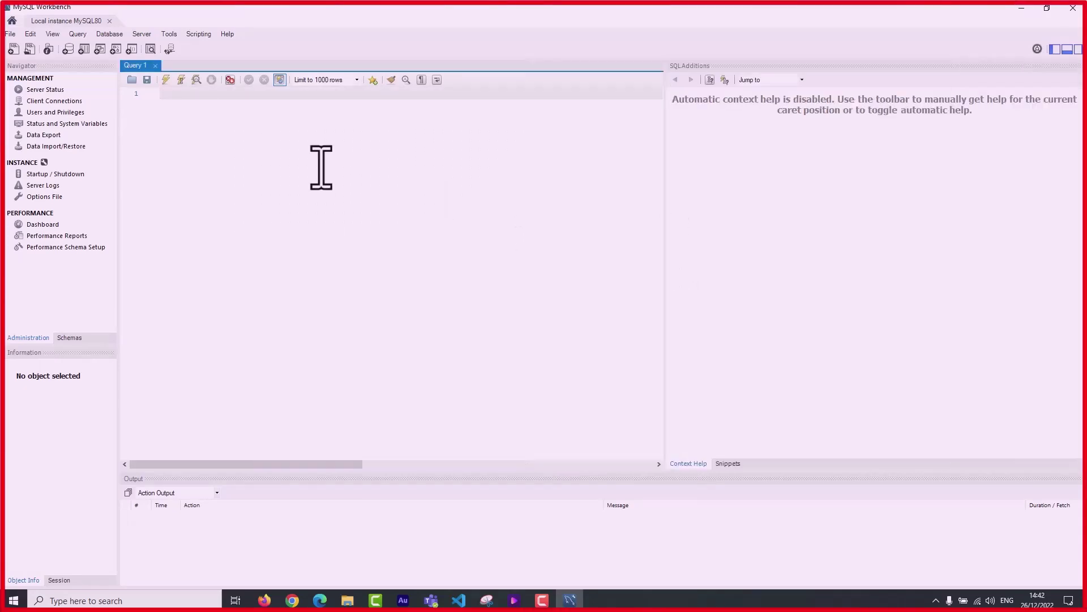
text(SLEC)
key(BackSpace)
key(BackSpace)
key(BackSpace)
text(E)
key(Return)
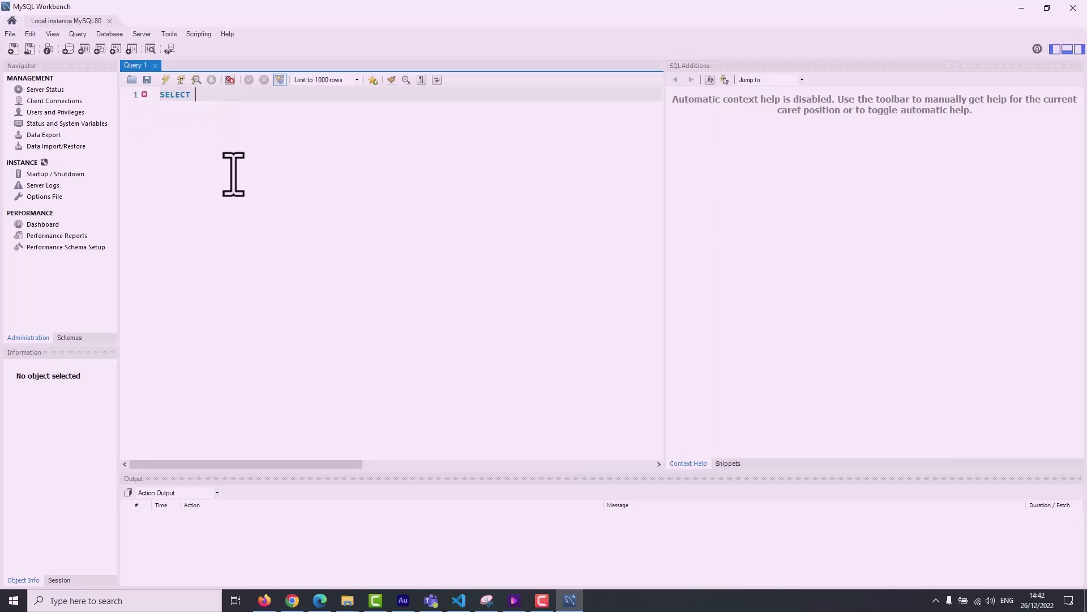
Complete the statement with current_timestamp() from the autocomplete suggestions.
text(CURRENT)
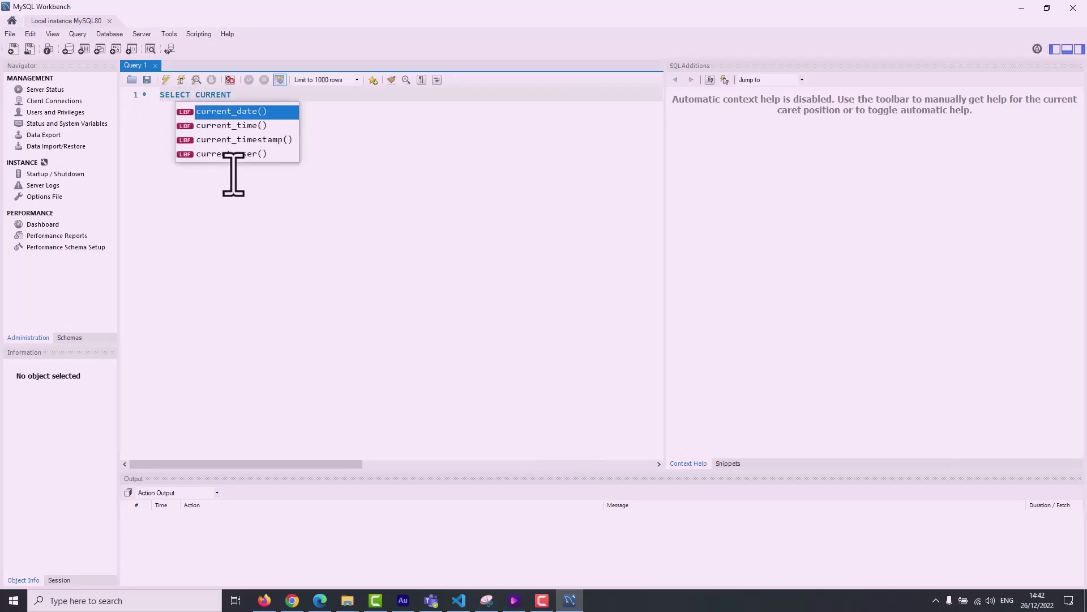
click(239, 140)
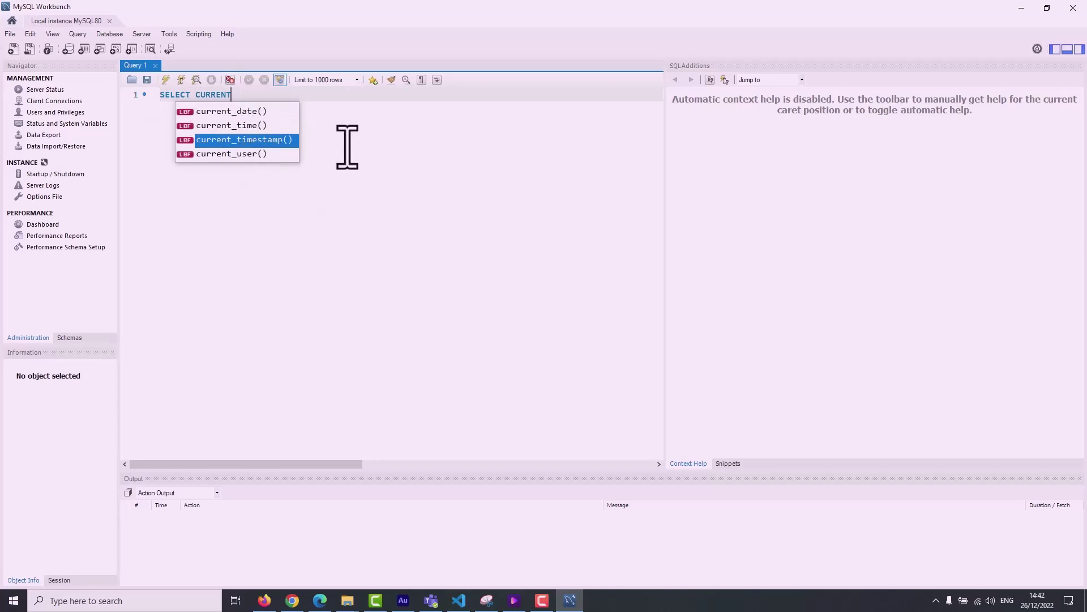
key(Escape)
text(_)
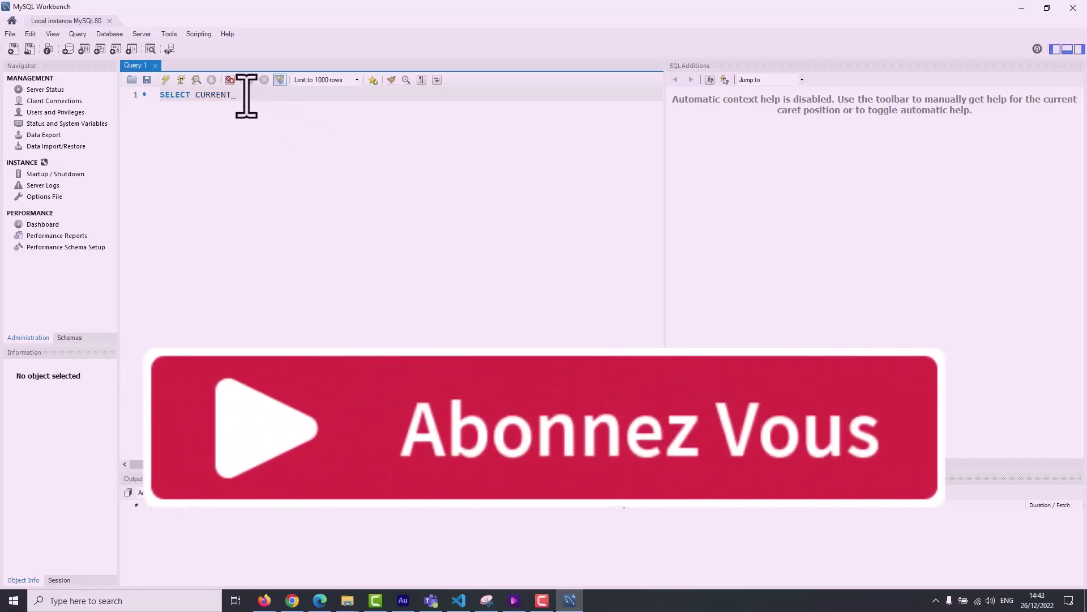
text(TI)
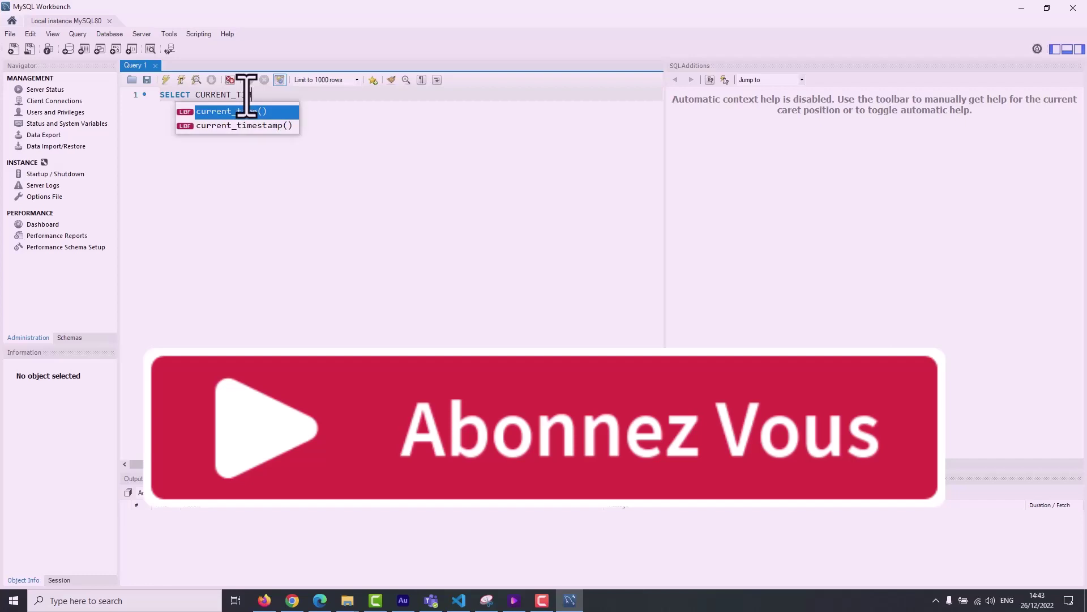
text(M)
click(250, 126)
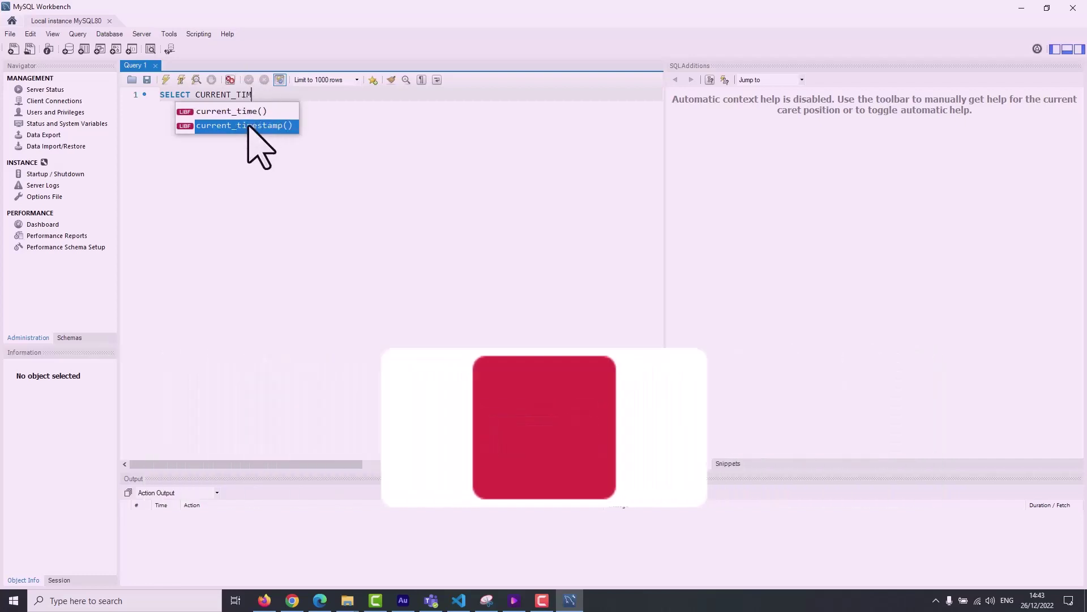
double_click(249, 126)
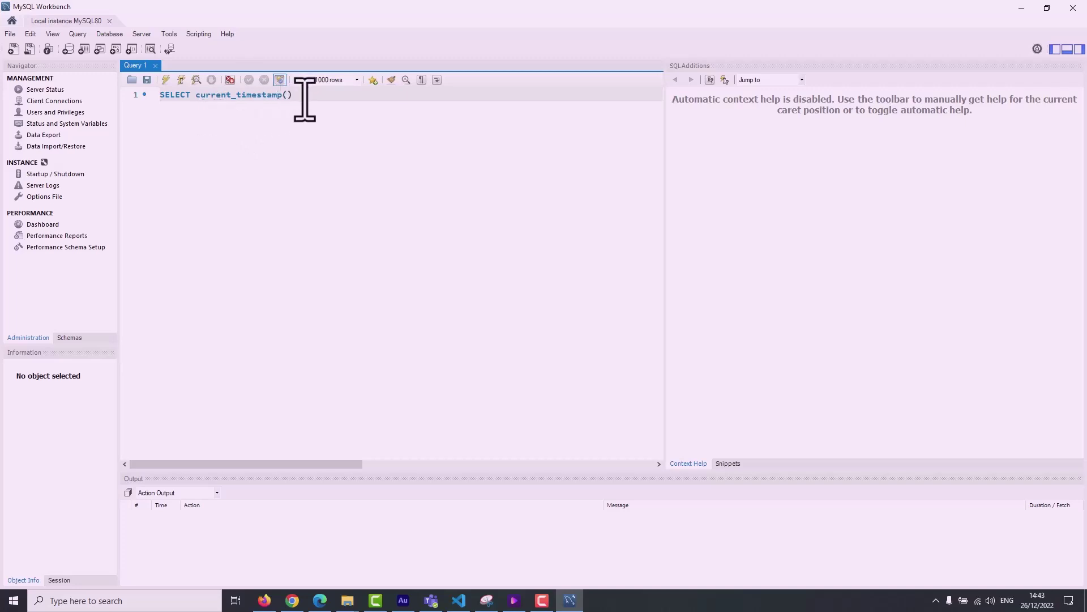
drag(300, 96, 78, 82)
Enlarge the editor font and add an empty line 2 below SELECT current_timestamp().
click(428, 107)
ctrl+scroll(428, 107, up, 3)
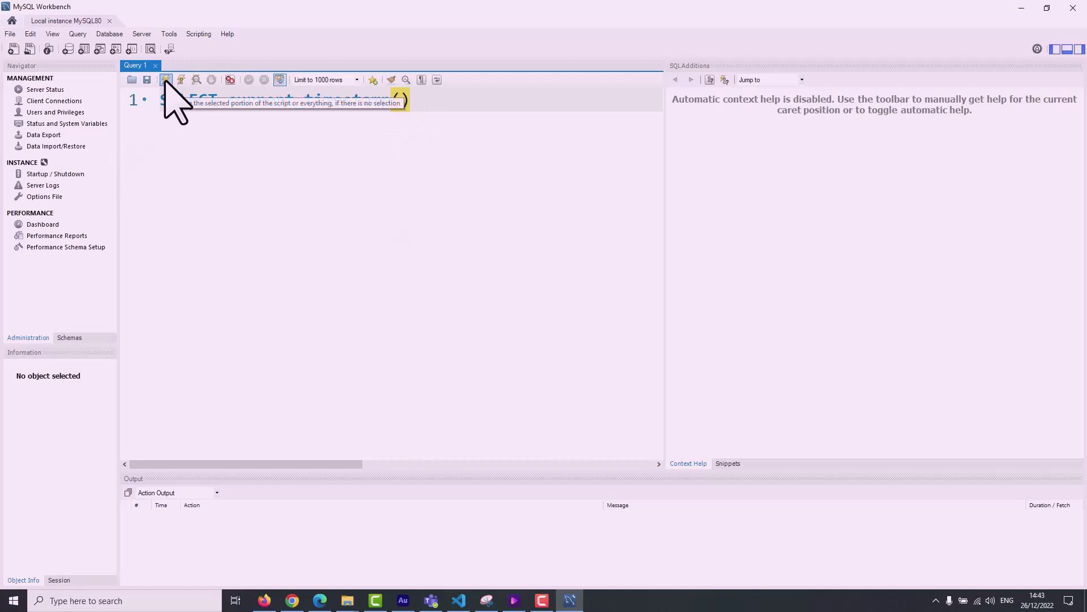
drag(423, 102, 129, 80)
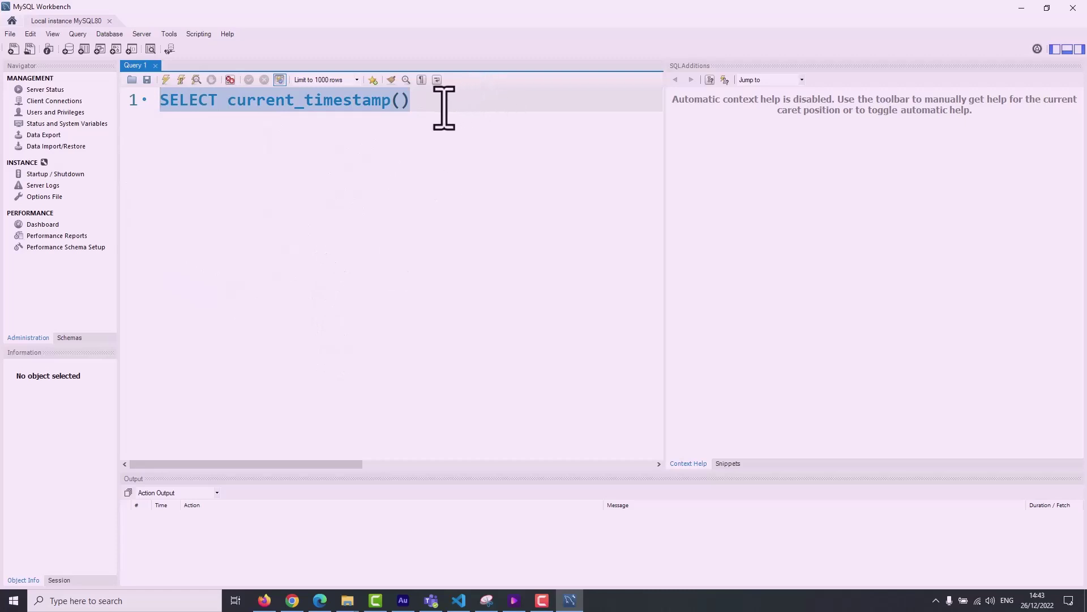
click(223, 161)
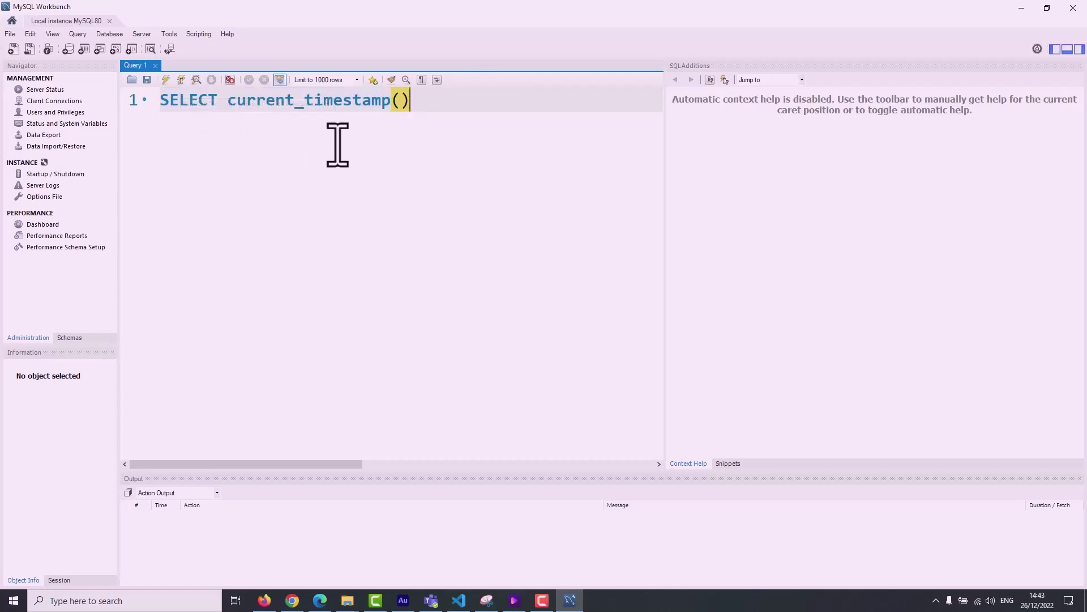
key(Return)
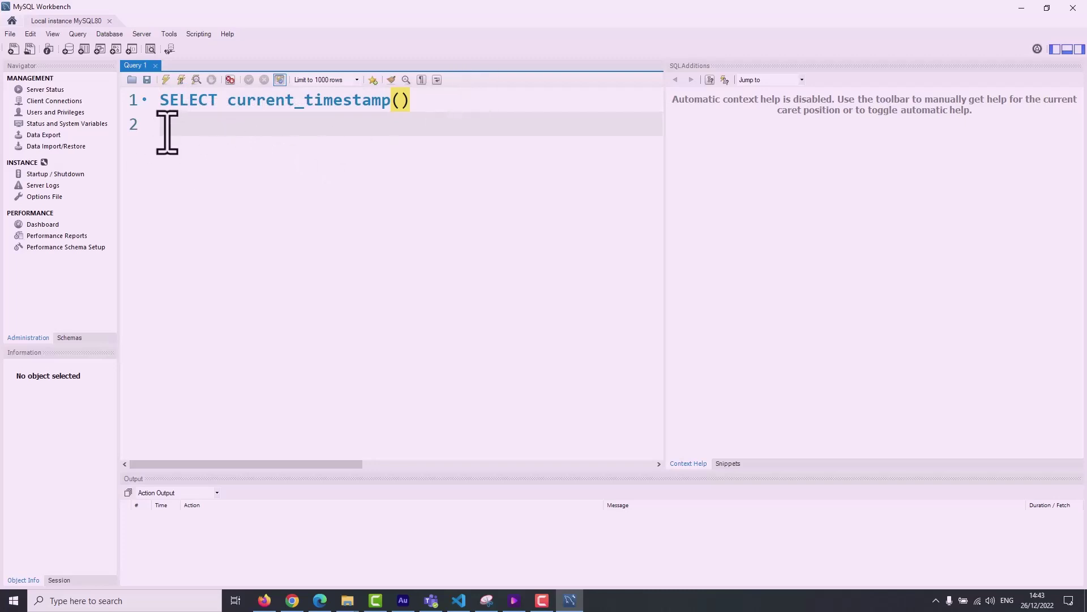
click(416, 102)
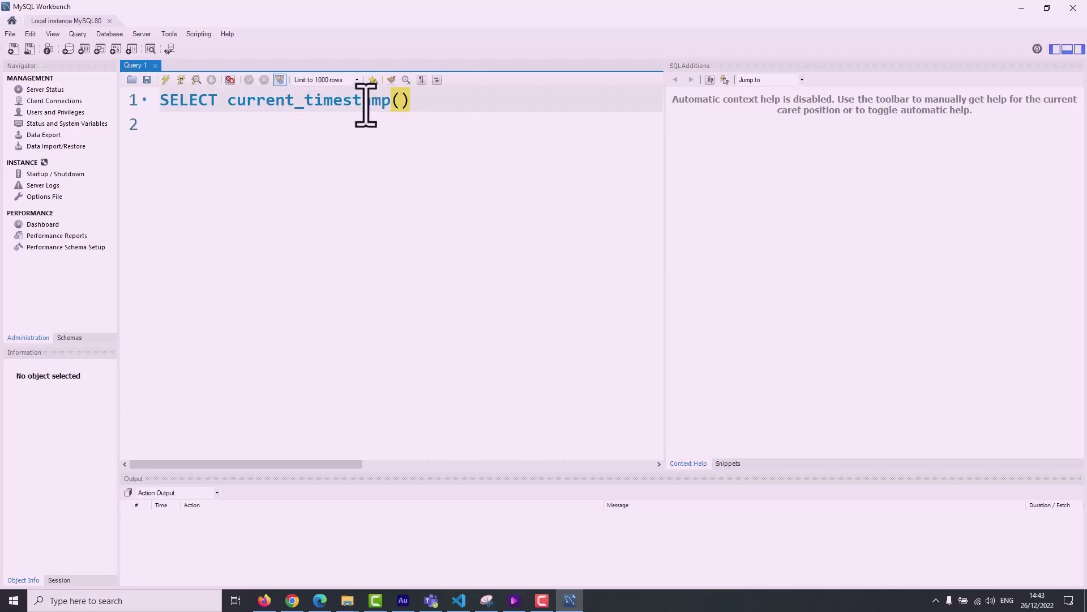
click(165, 80)
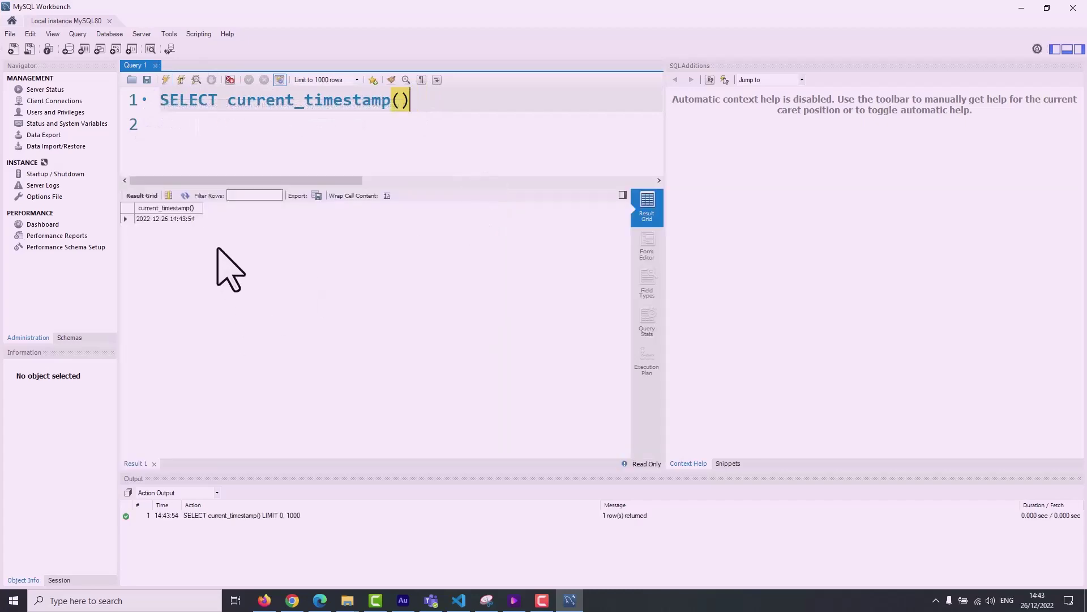
click(198, 219)
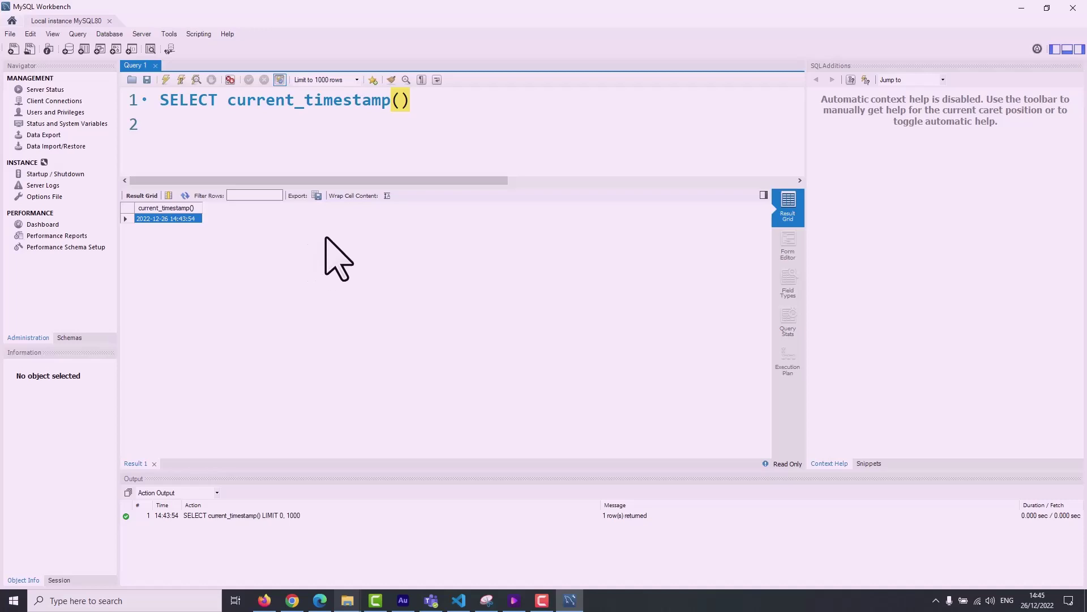
click(420, 100)
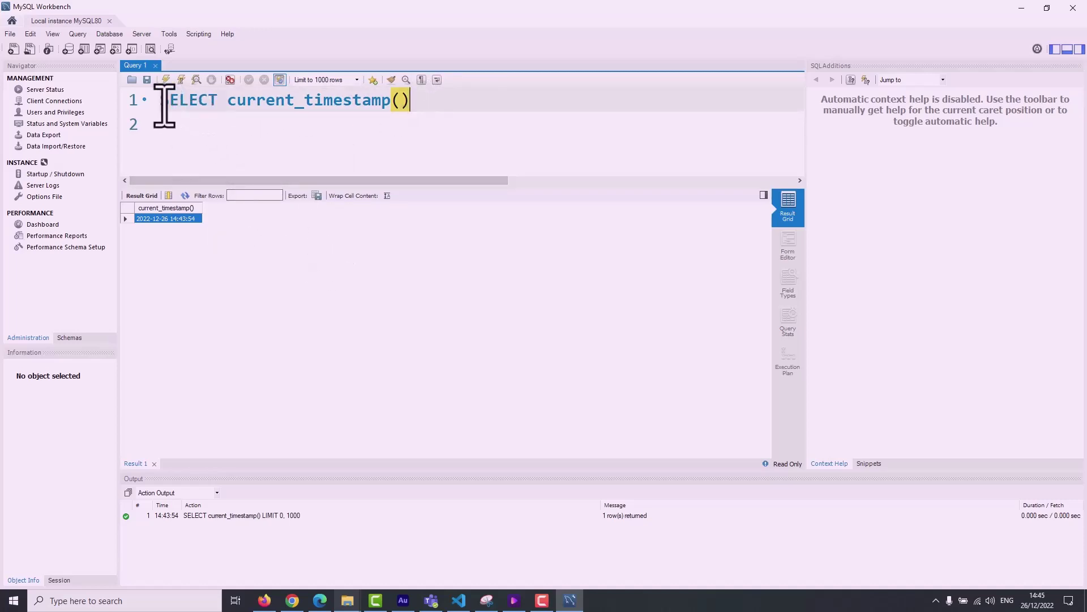
drag(164, 101, 437, 99)
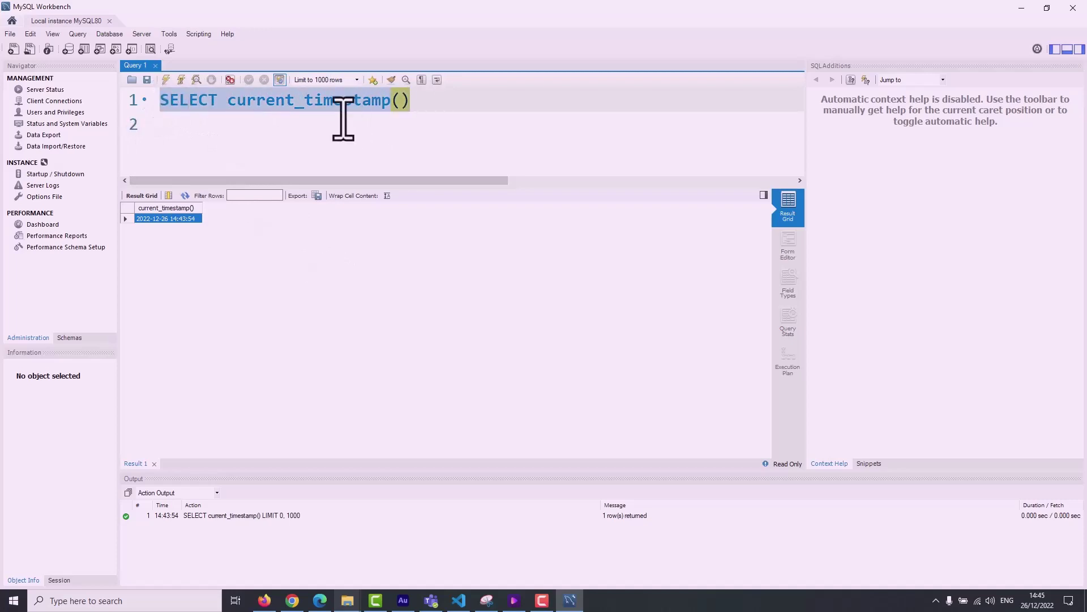